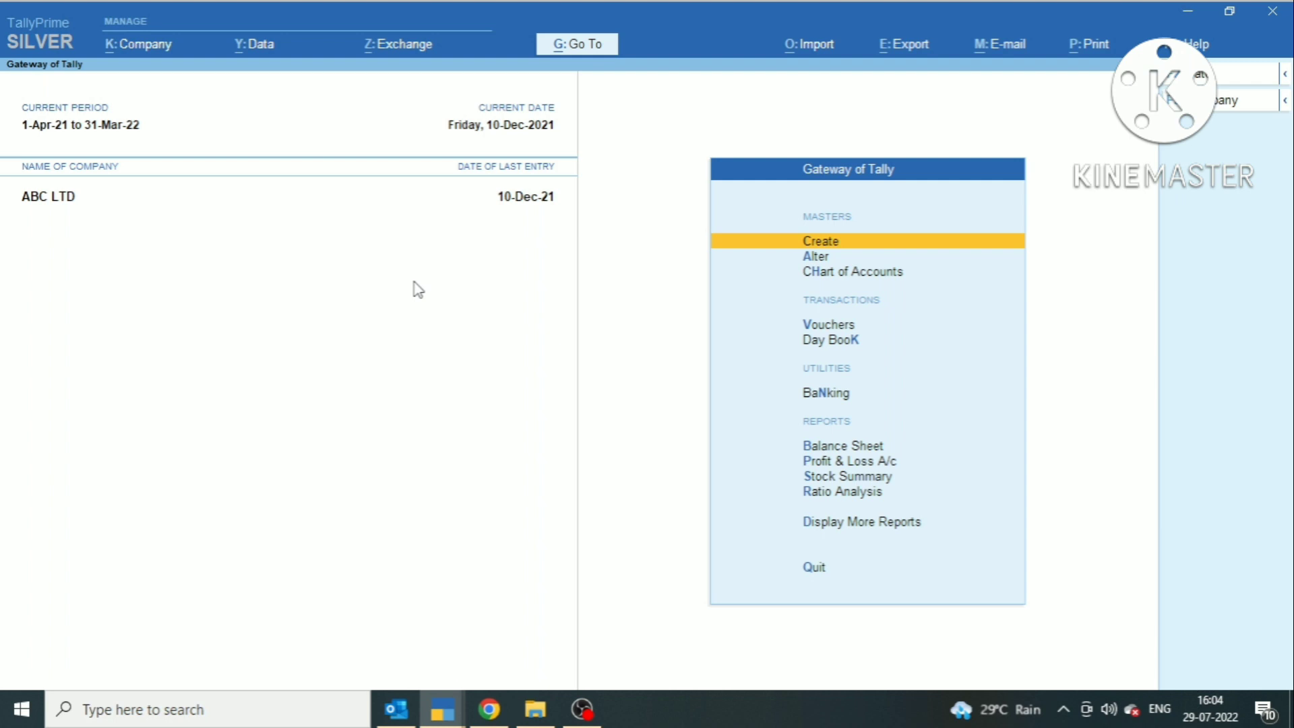
Step: Open the Sales Register from the account books reports
{"action": "key", "text": "d"}
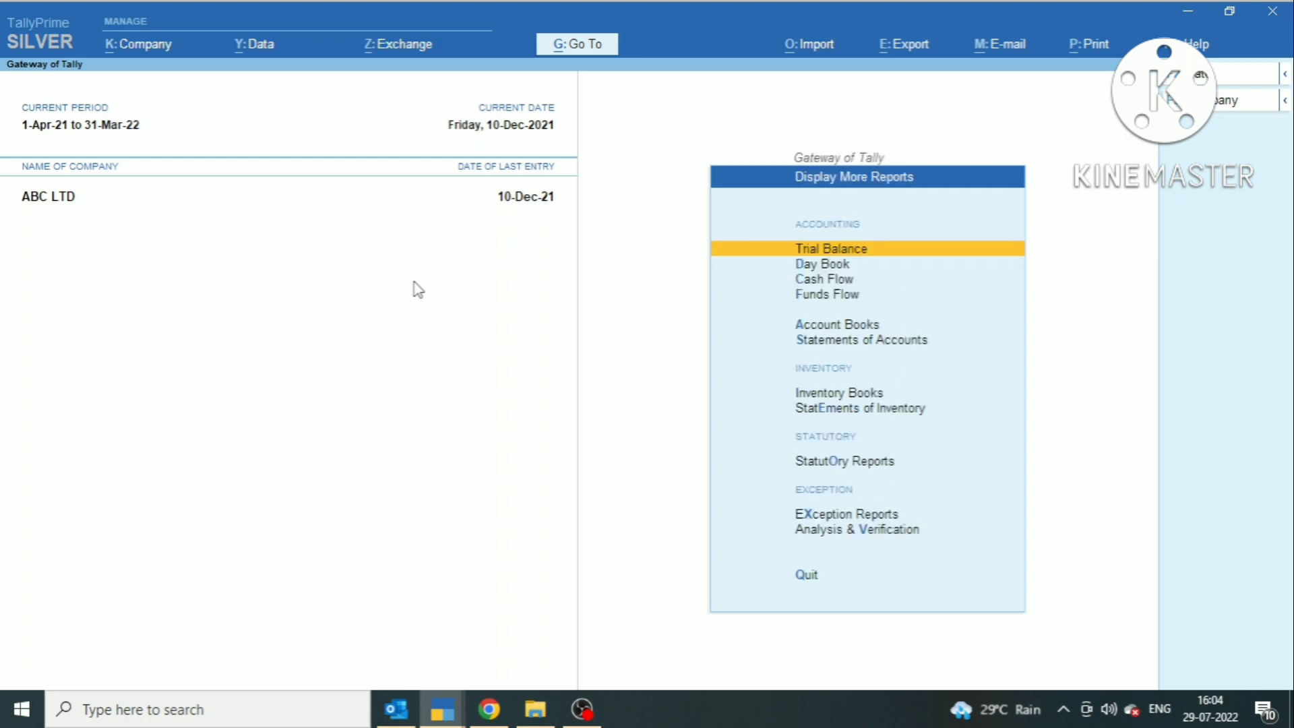
{"action": "key", "text": "a"}
{"action": "key", "text": "s"}
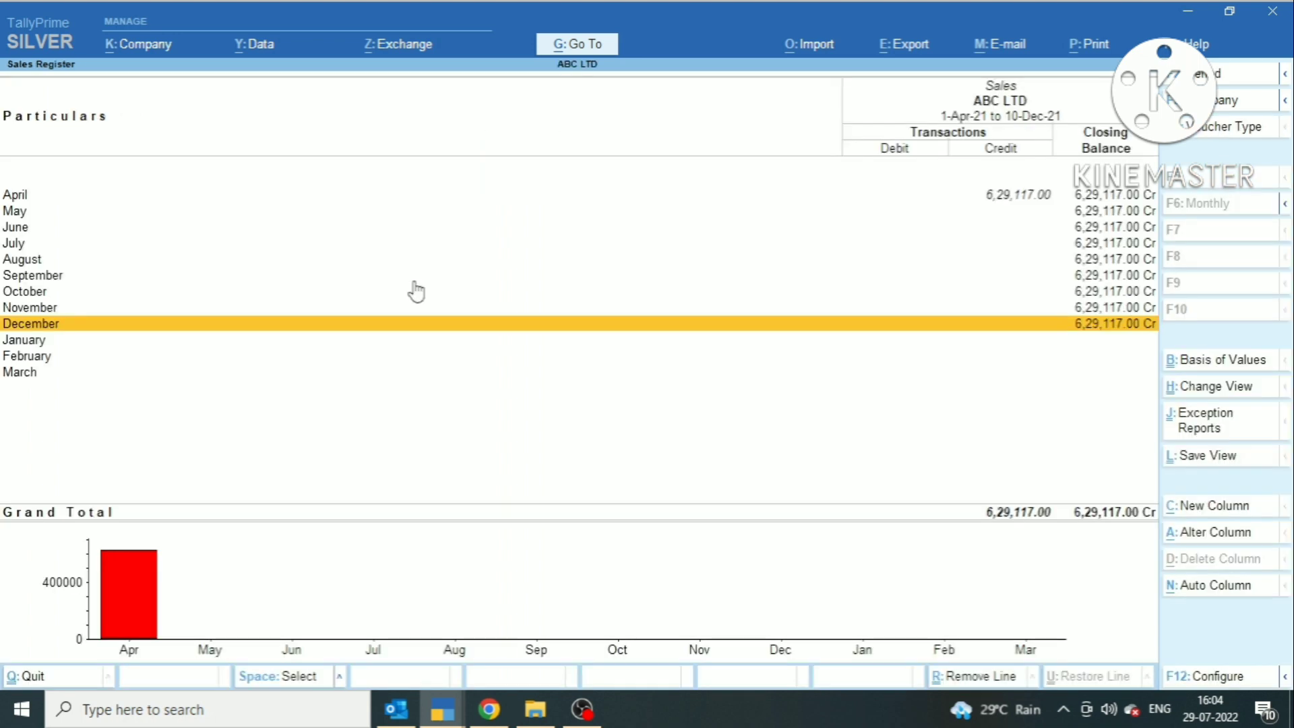
Step: Open the RANJIT ENTERPRISES sales voucher from April's entries in the Sales Register
{"action": "key", "text": "Up"}
{"action": "key", "text": "Up"}
{"action": "key", "text": "Up"}
{"action": "key", "text": "Up"}
{"action": "key", "text": "Up"}
{"action": "key", "text": "Up"}
{"action": "key", "text": "Up"}
{"action": "key", "text": "Up"}
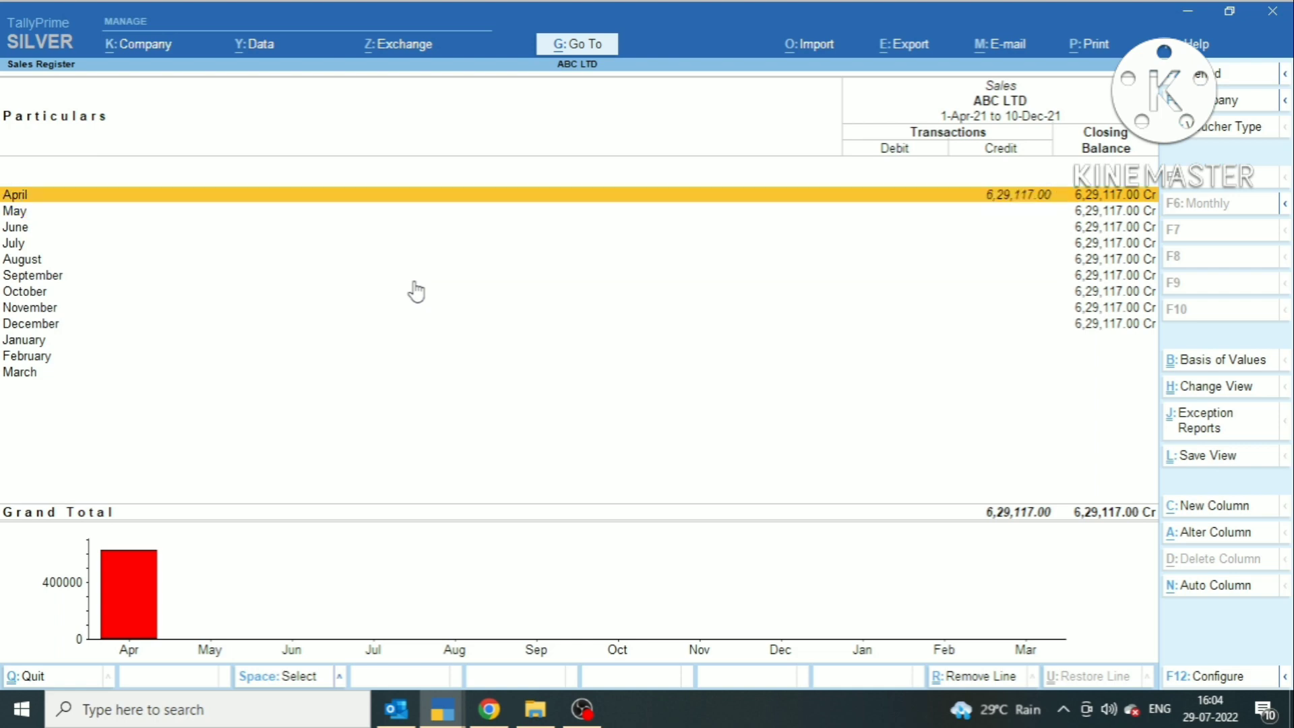
{"action": "key", "text": "Return"}
{"action": "key", "text": "Return"}
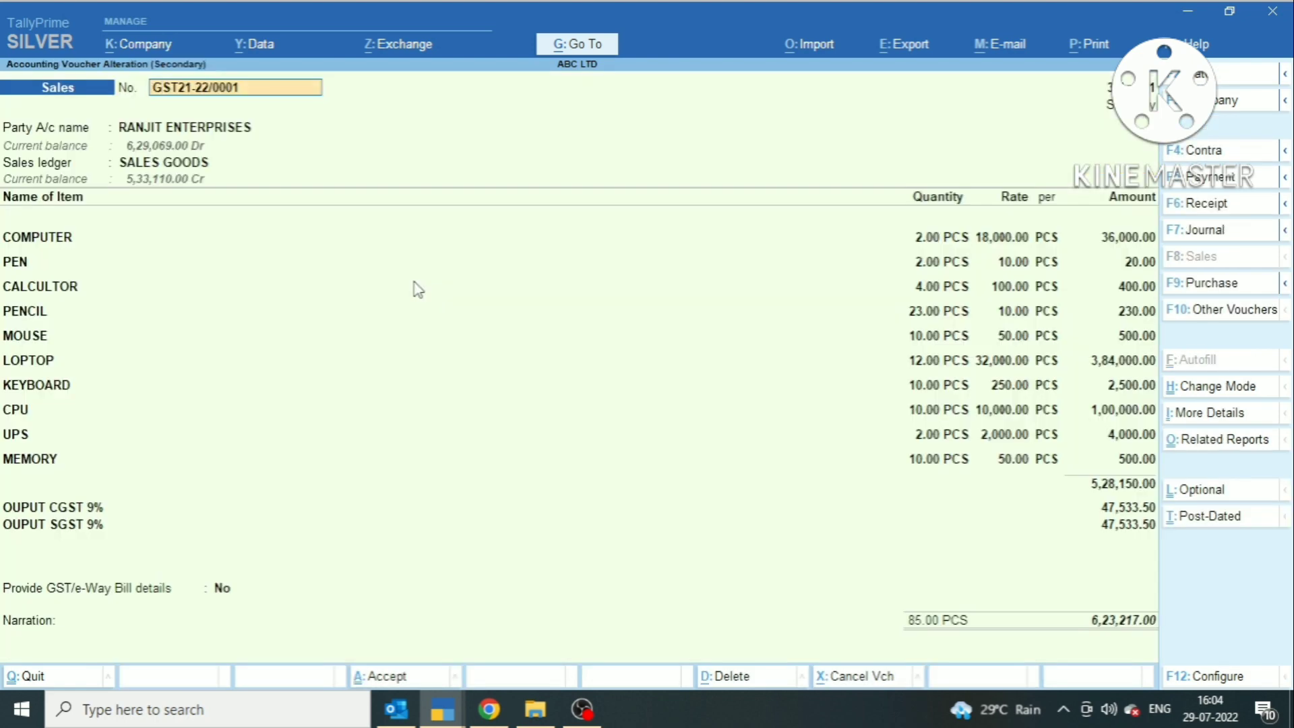
Step: Preview the current sales voucher's Tax Invoice printout and zoom in on its last page
{"action": "key", "text": "alt+p"}
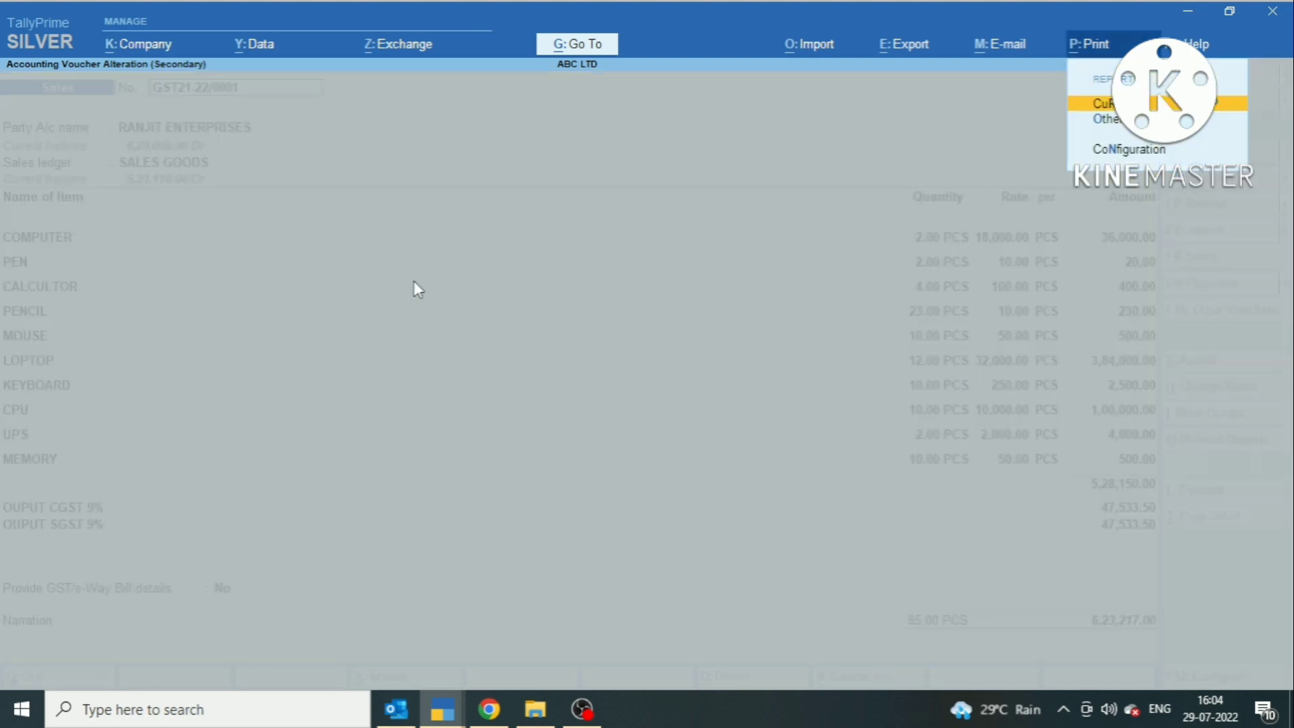
{"action": "key", "text": "Return"}
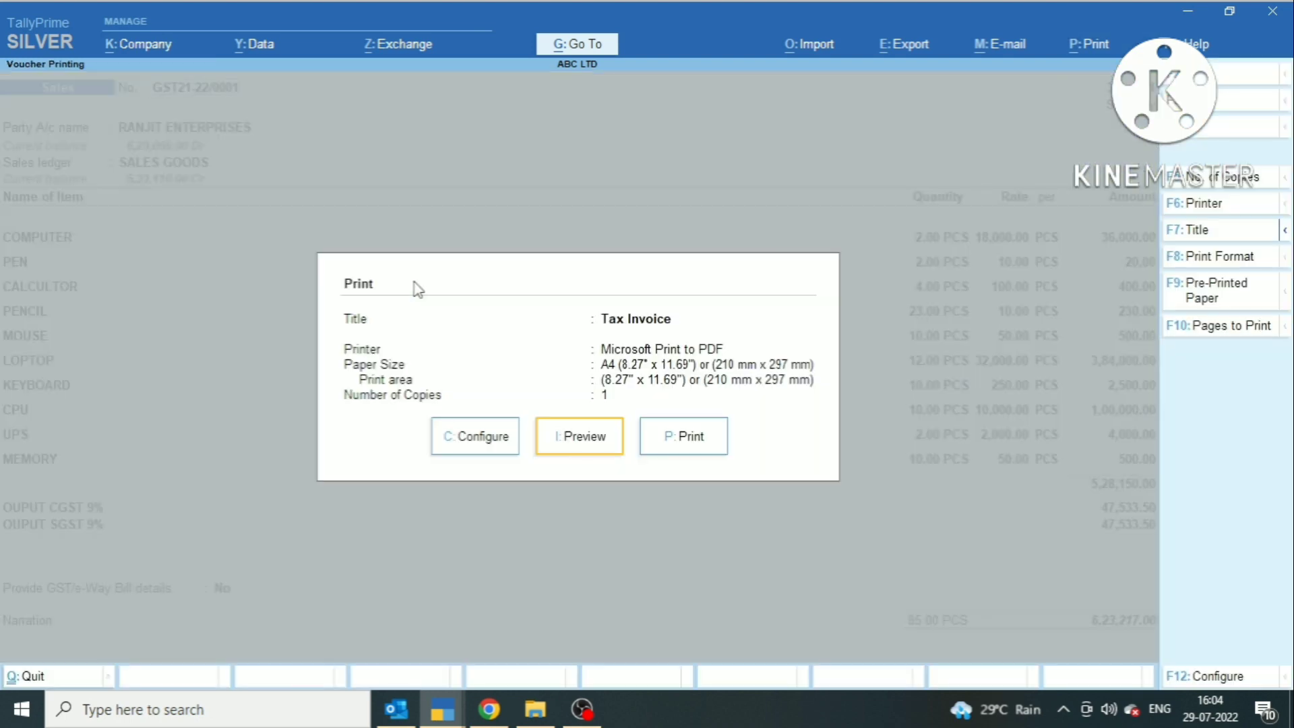
{"action": "left_click", "coordinate": [602, 446]}
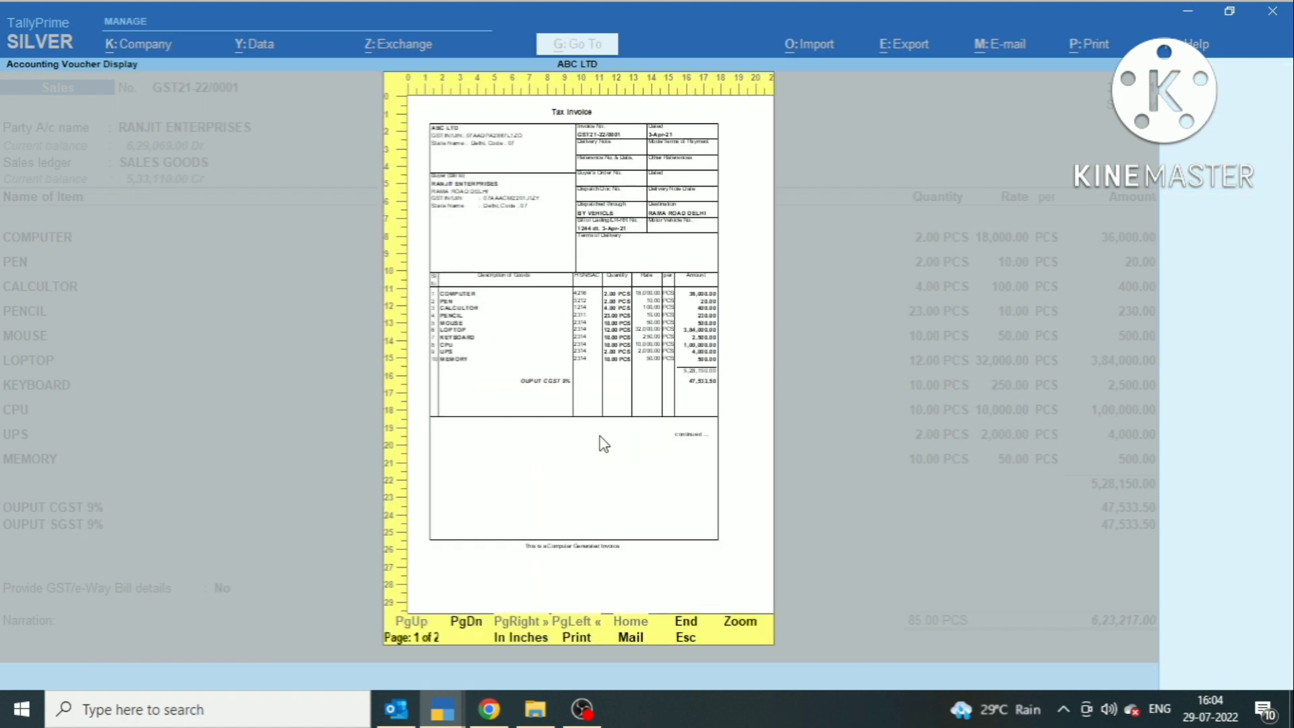
{"action": "left_click", "coordinate": [689, 624]}
{"action": "left_click", "coordinate": [741, 634]}
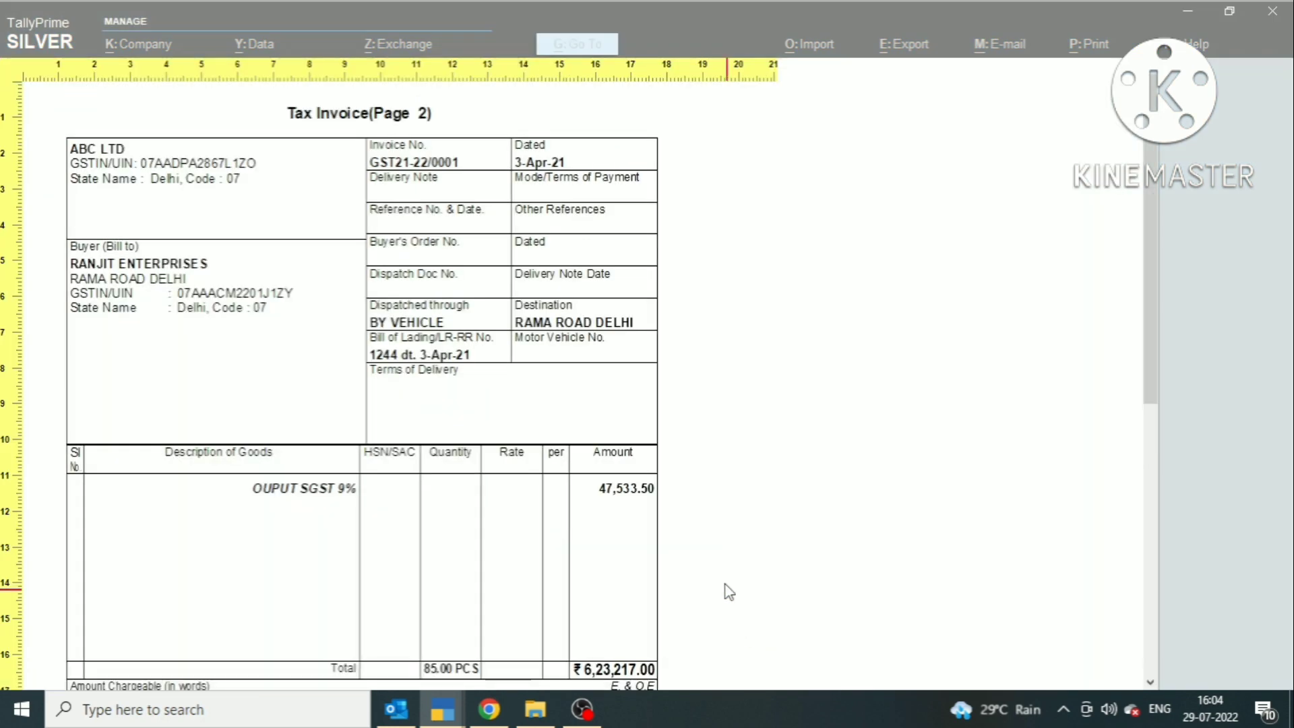
Step: Examine how the items, tax lines and totals are split across the previewed invoice pages, and close the preview
{"action": "scroll", "coordinate": [573, 371], "scroll_direction": "down", "scroll_amount": 5}
{"action": "scroll", "coordinate": [566, 445], "scroll_direction": "up", "scroll_amount": 1}
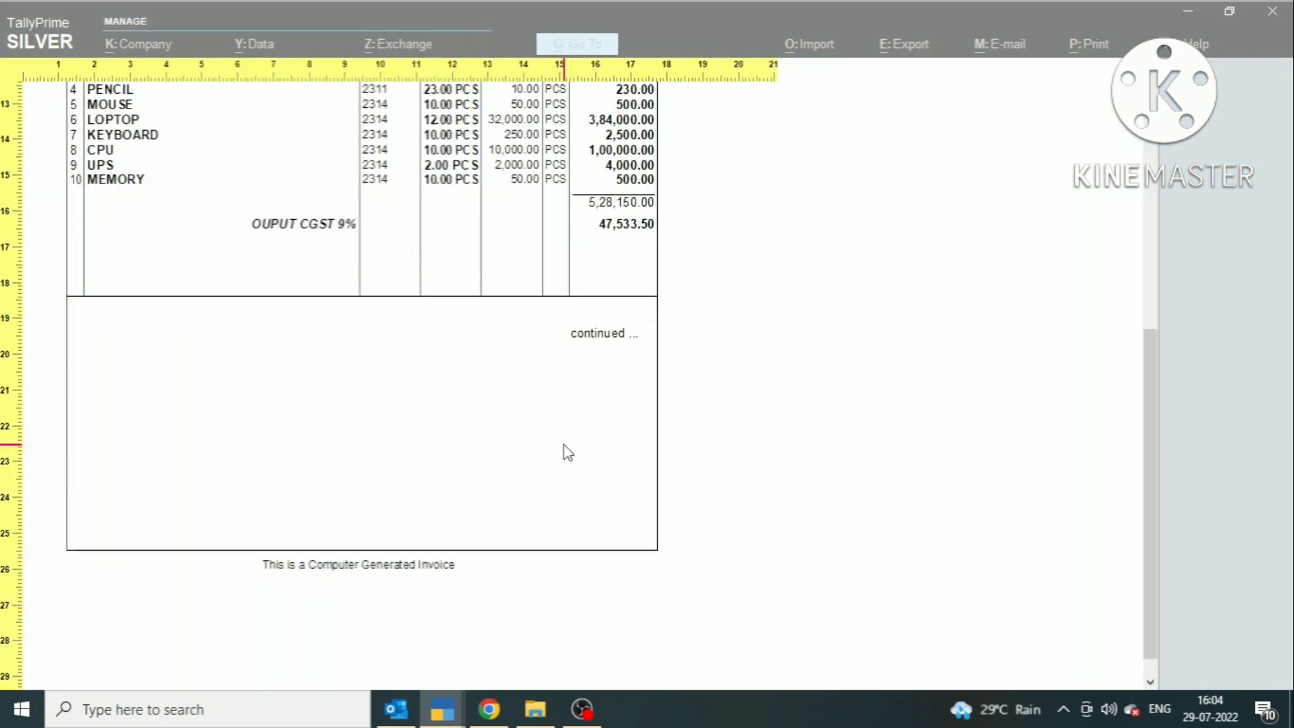
{"action": "scroll", "coordinate": [553, 415], "scroll_direction": "up", "scroll_amount": 5}
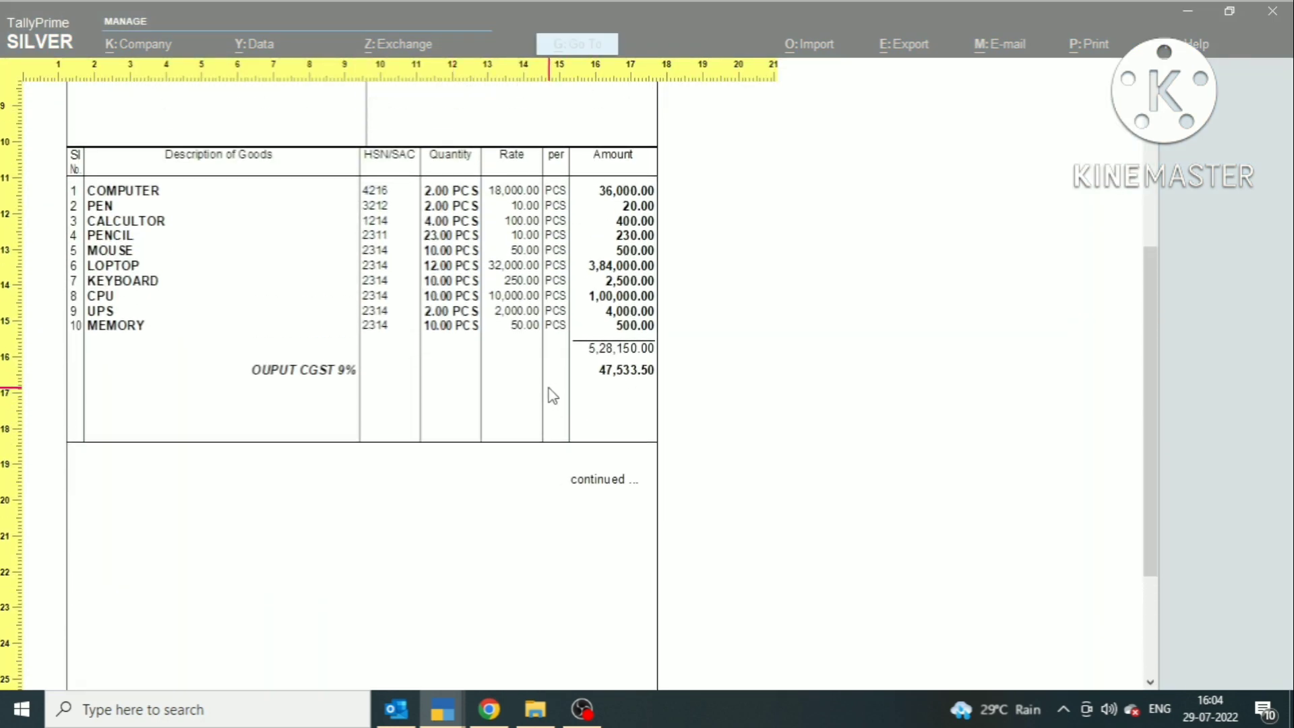
{"action": "scroll", "coordinate": [549, 381], "scroll_direction": "up", "scroll_amount": 3}
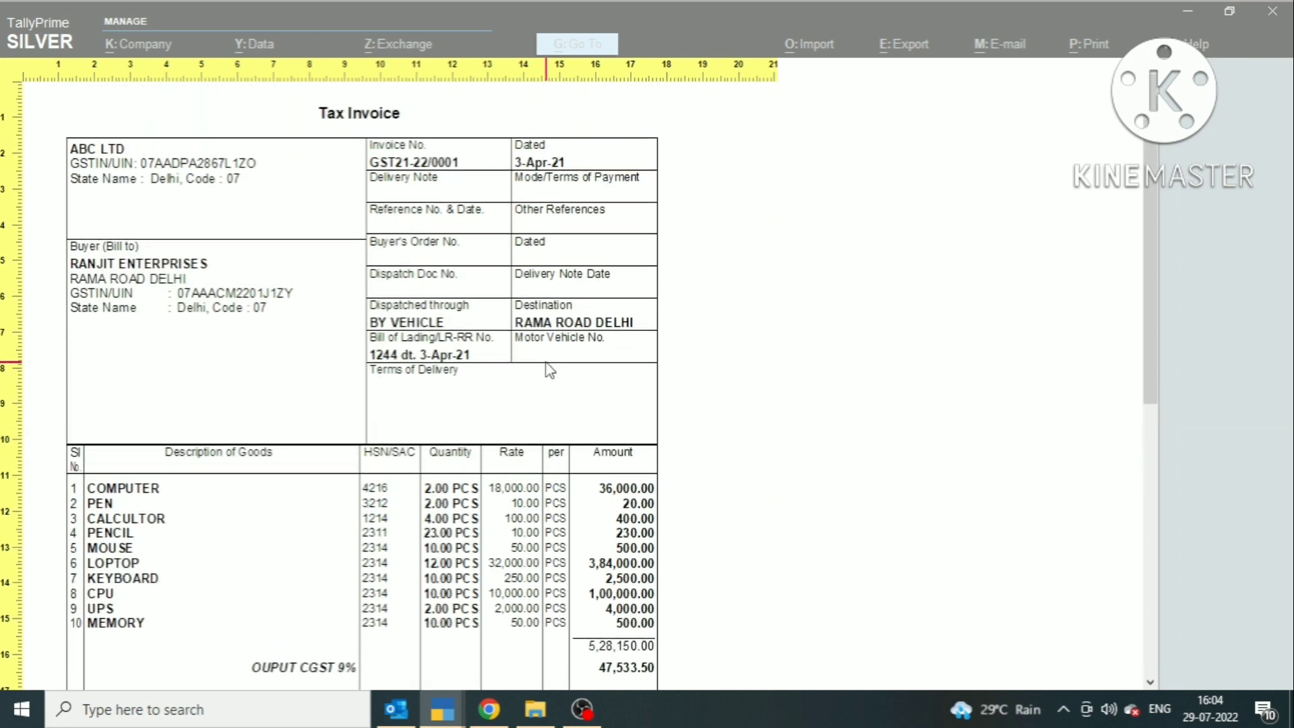
{"action": "scroll", "coordinate": [586, 382], "scroll_direction": "down", "scroll_amount": 5}
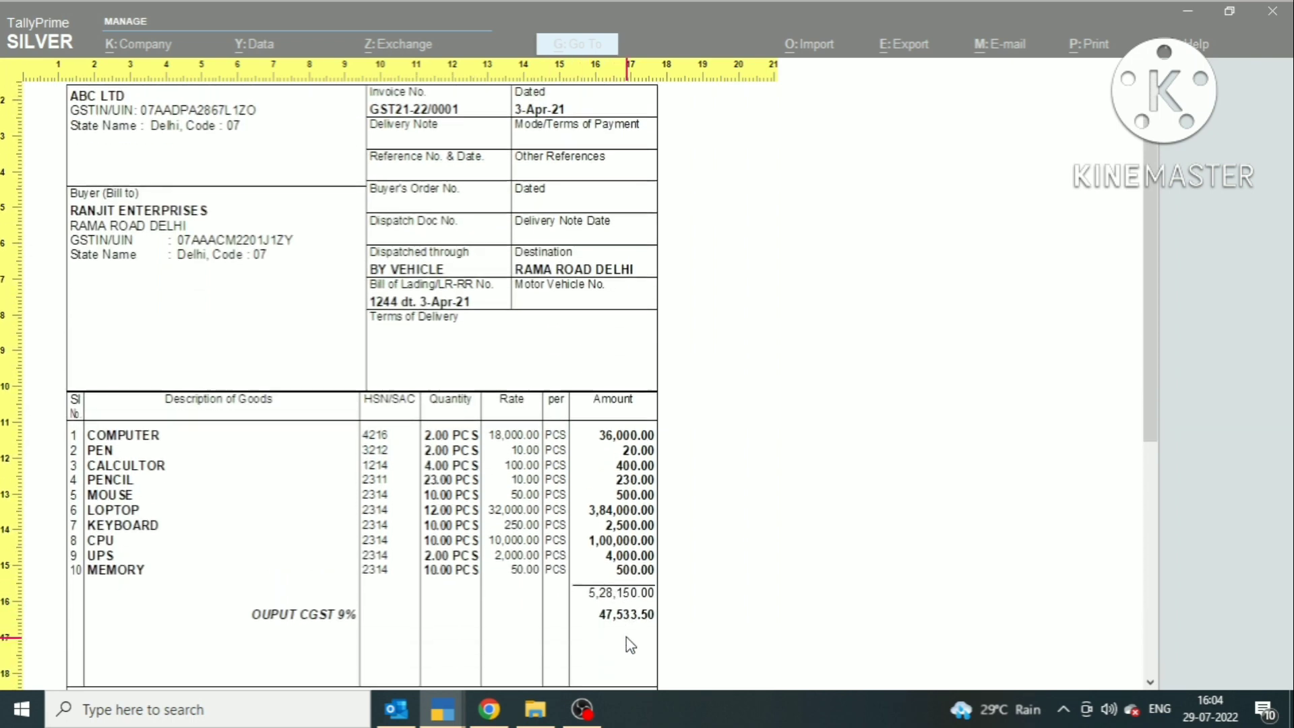
{"action": "scroll", "coordinate": [593, 573], "scroll_direction": "down", "scroll_amount": 5}
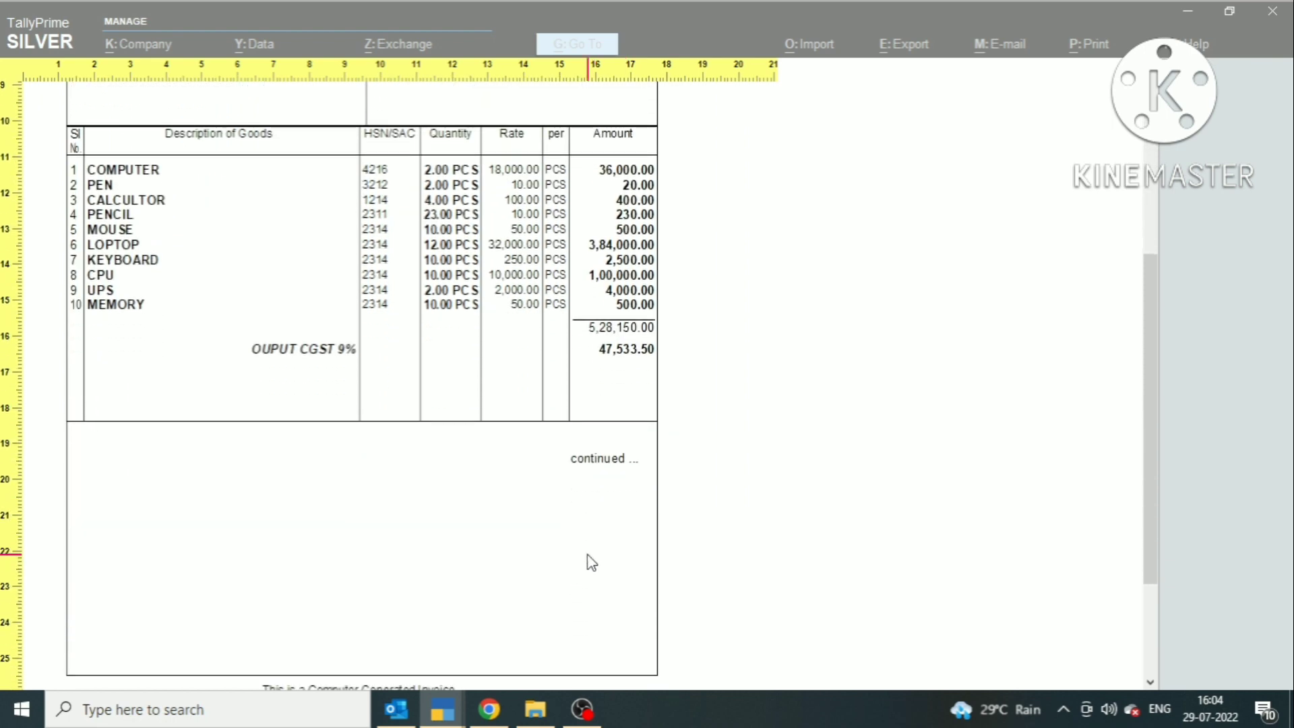
{"action": "scroll", "coordinate": [591, 562], "scroll_direction": "up", "scroll_amount": 8}
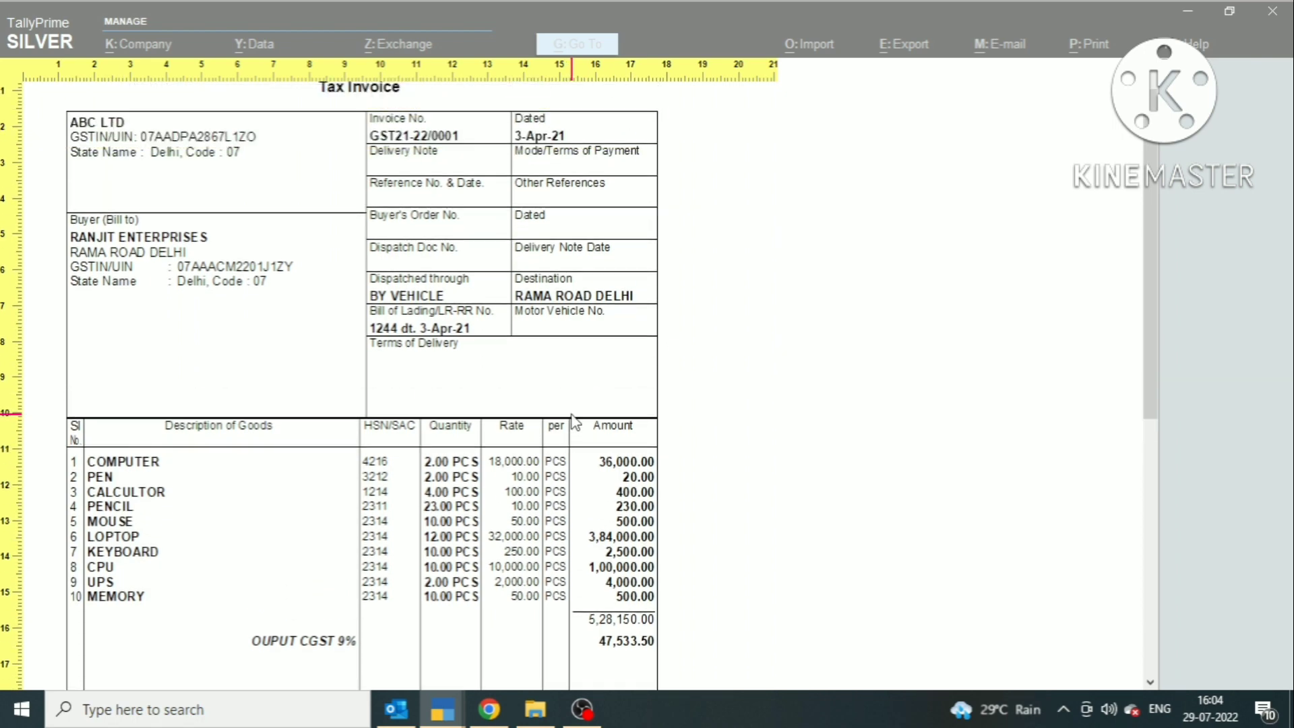
{"action": "scroll", "coordinate": [574, 422], "scroll_direction": "up", "scroll_amount": 1}
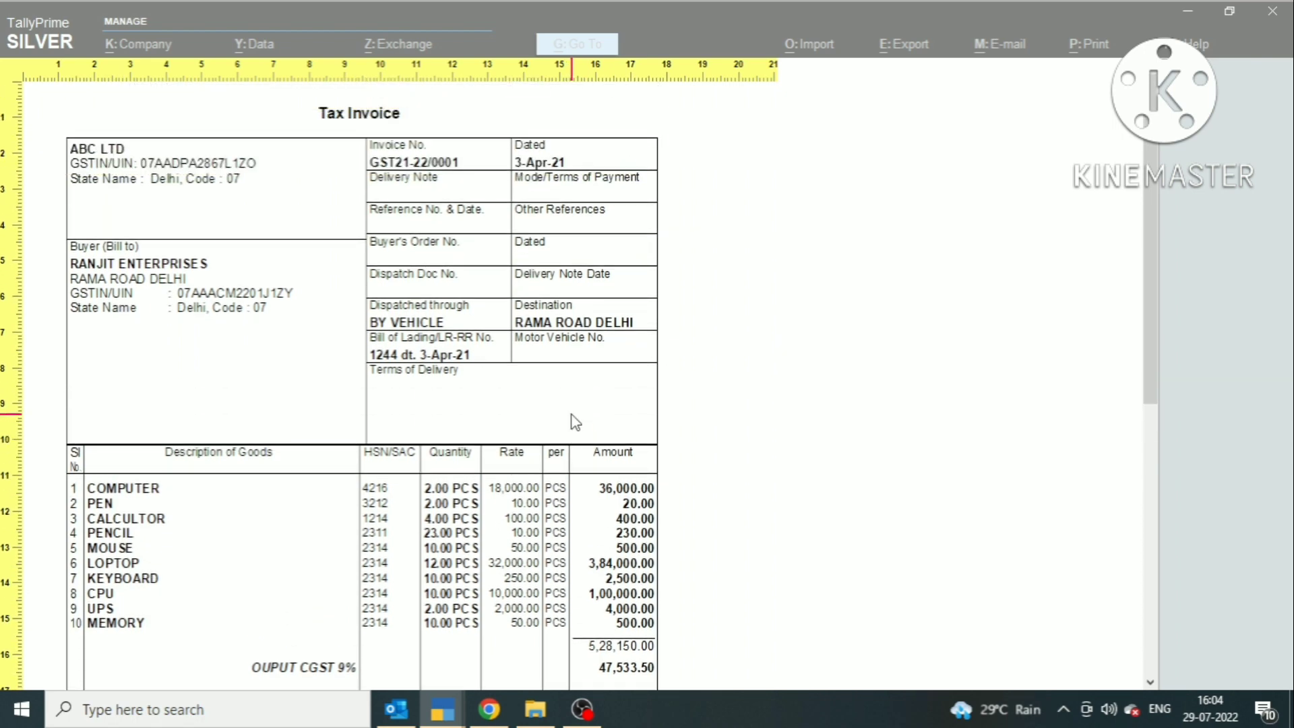
{"action": "left_click", "coordinate": [575, 422]}
{"action": "key", "text": "Escape"}
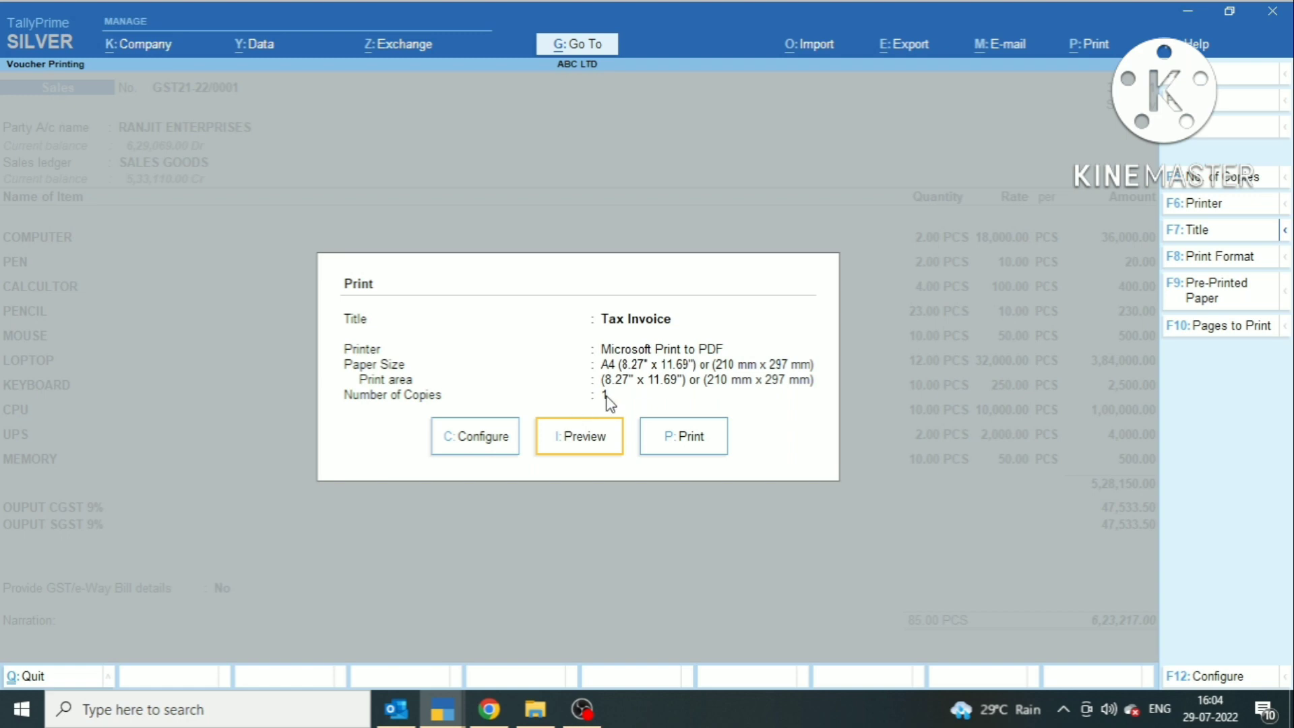
Step: Set "Optimise printing to save paper" to Yes in the voucher's print configuration and return to the print dialog
{"action": "left_click", "coordinate": [496, 450]}
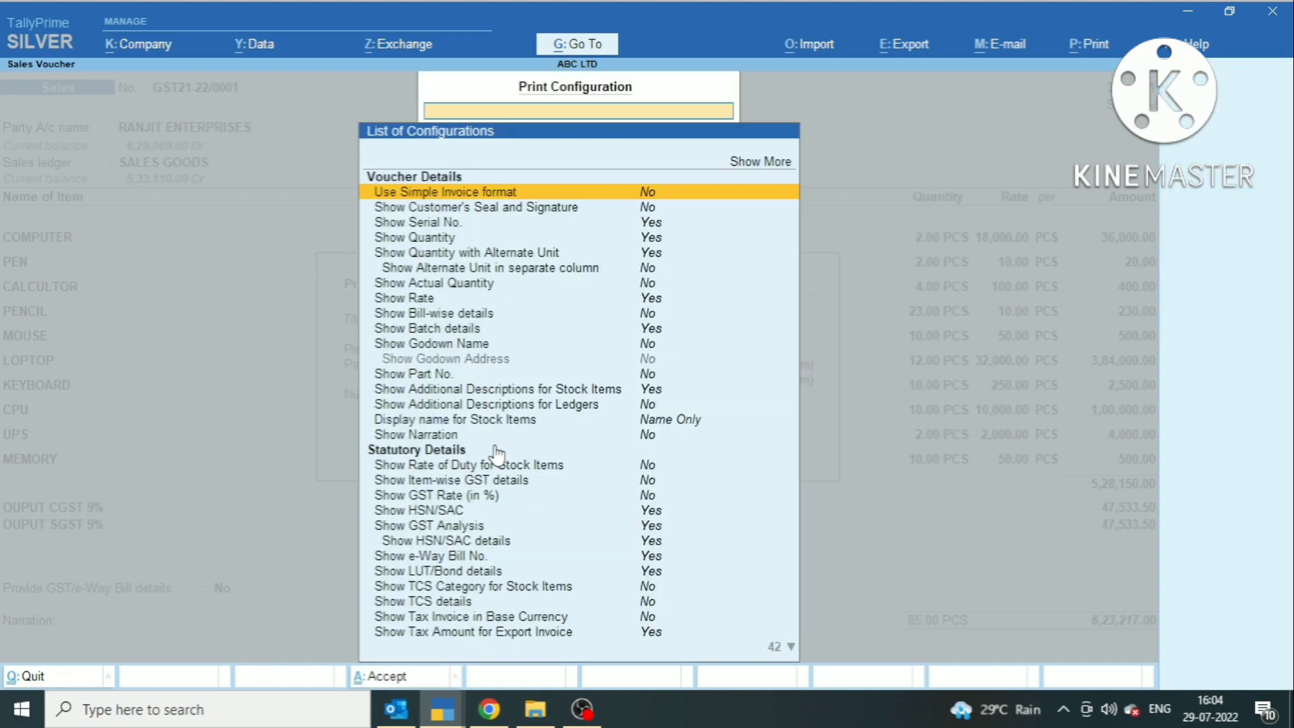
{"action": "key", "text": "Down"}
{"action": "key", "text": "Down"}
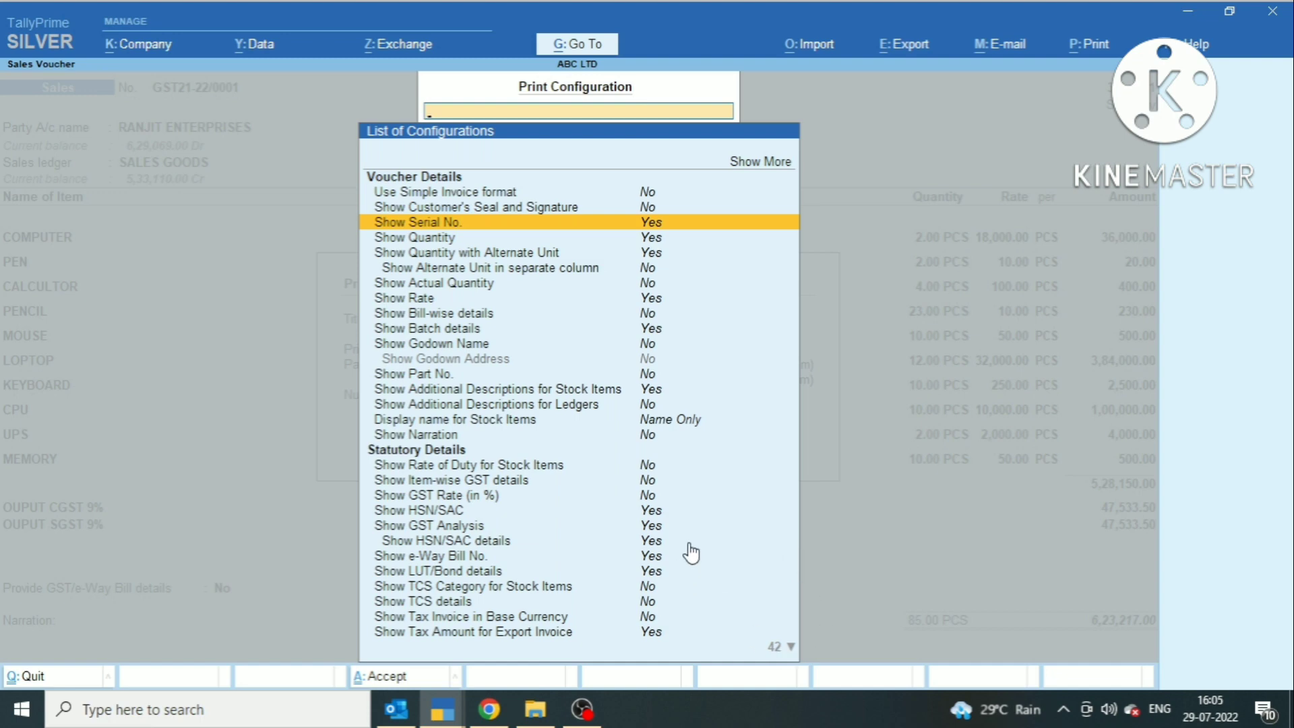
{"action": "key", "text": "Down"}
{"action": "key", "text": "Down"}
{"action": "key", "text": "Down"}
{"action": "key", "text": "Down"}
{"action": "key", "text": "Down"}
{"action": "key", "text": "Down"}
{"action": "key", "text": "Down"}
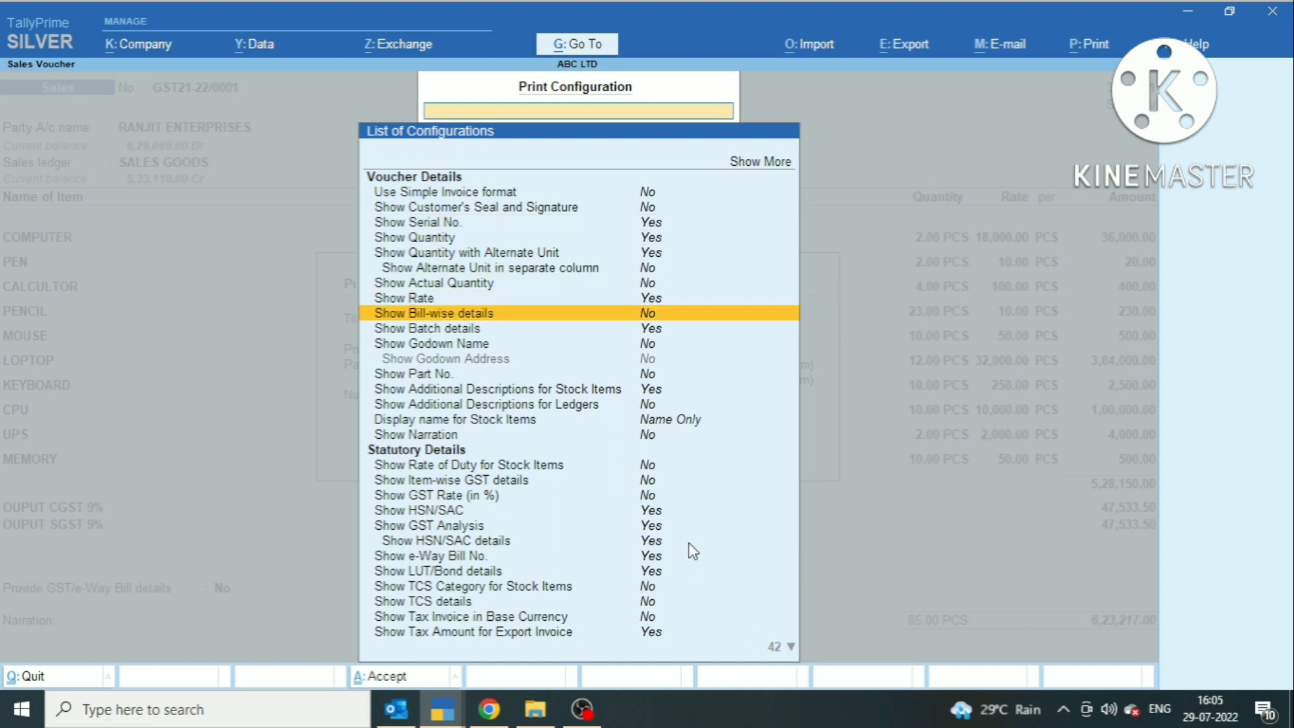
{"action": "key", "text": "Down"}
{"action": "key", "text": "Down"}
{"action": "key", "text": "Down"}
{"action": "key", "text": "Down"}
{"action": "key", "text": "Down"}
{"action": "key", "text": "Down"}
{"action": "key", "text": "Down"}
{"action": "key", "text": "Down"}
{"action": "key", "text": "Down"}
{"action": "key", "text": "Down"}
{"action": "key", "text": "Down"}
{"action": "key", "text": "Down"}
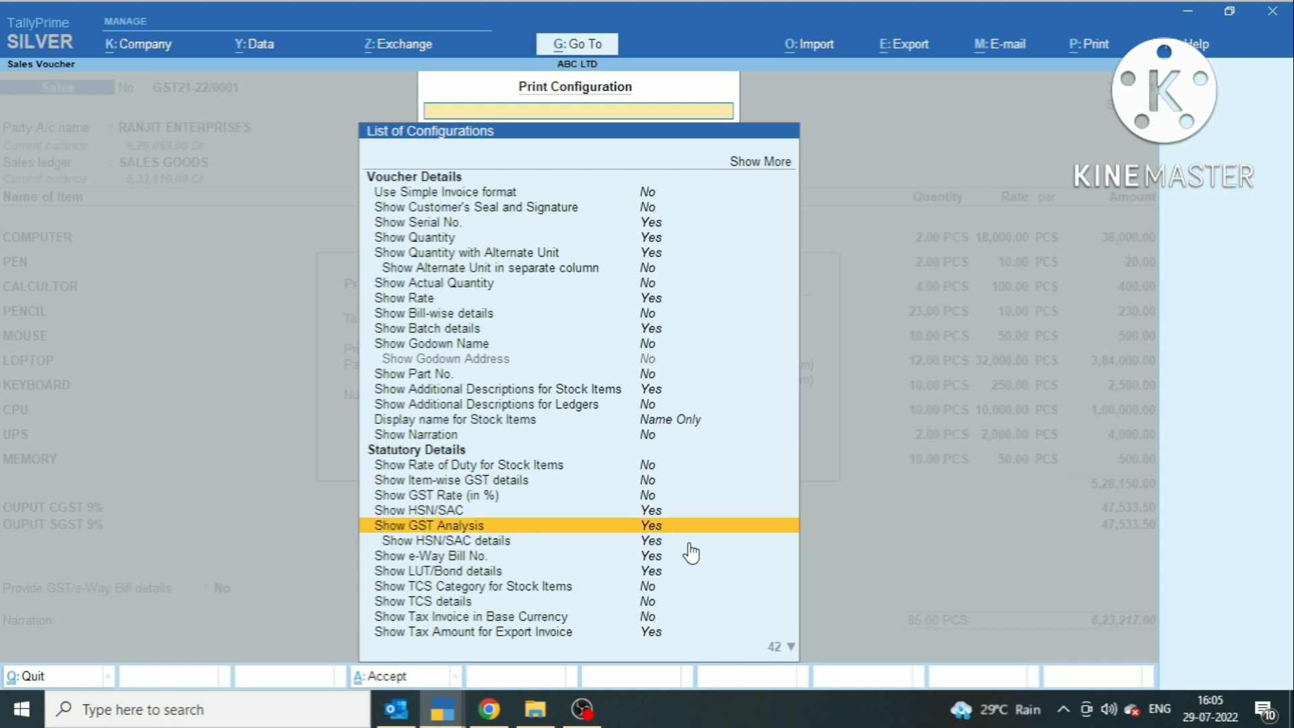
{"action": "key", "text": "Down"}
{"action": "key", "text": "Down"}
{"action": "key", "text": "Down"}
{"action": "key", "text": "Down"}
{"action": "key", "text": "Down"}
{"action": "key", "text": "Down"}
{"action": "key", "text": "Down"}
{"action": "key", "text": "Down"}
{"action": "key", "text": "Down"}
{"action": "key", "text": "Down"}
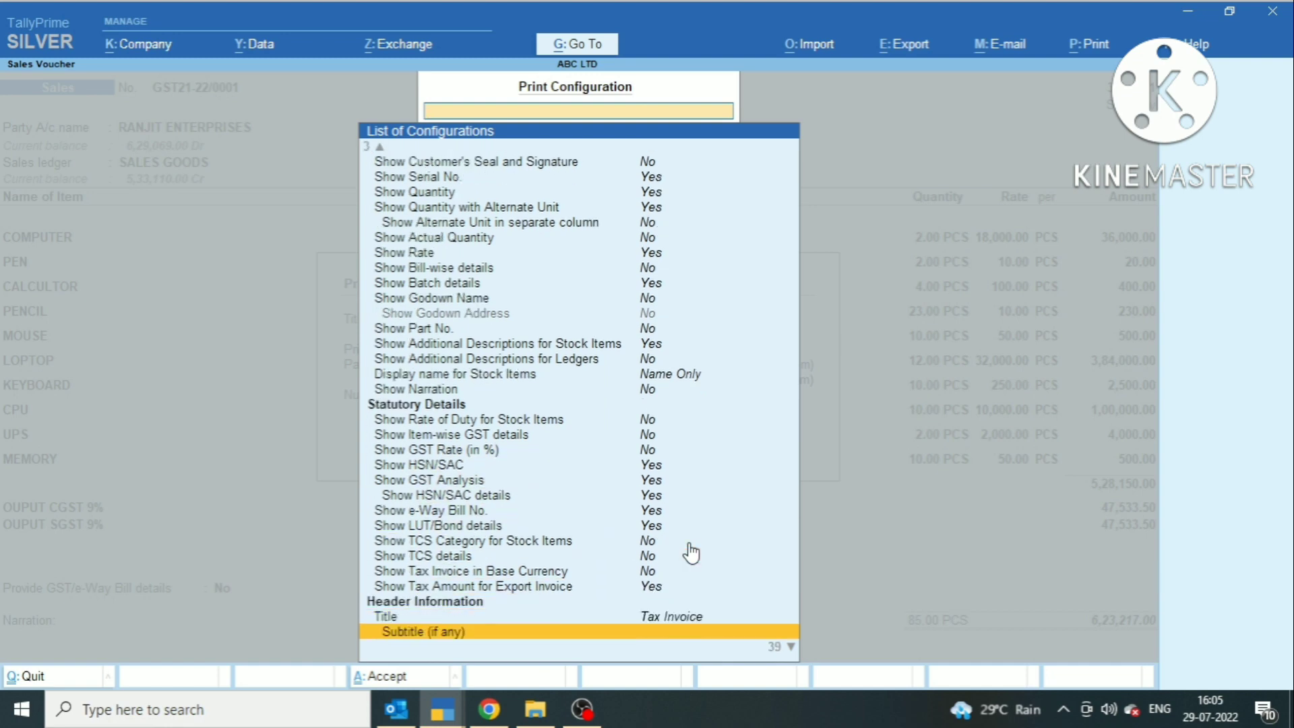
{"action": "key", "text": "Down"}
{"action": "key", "text": "Up"}
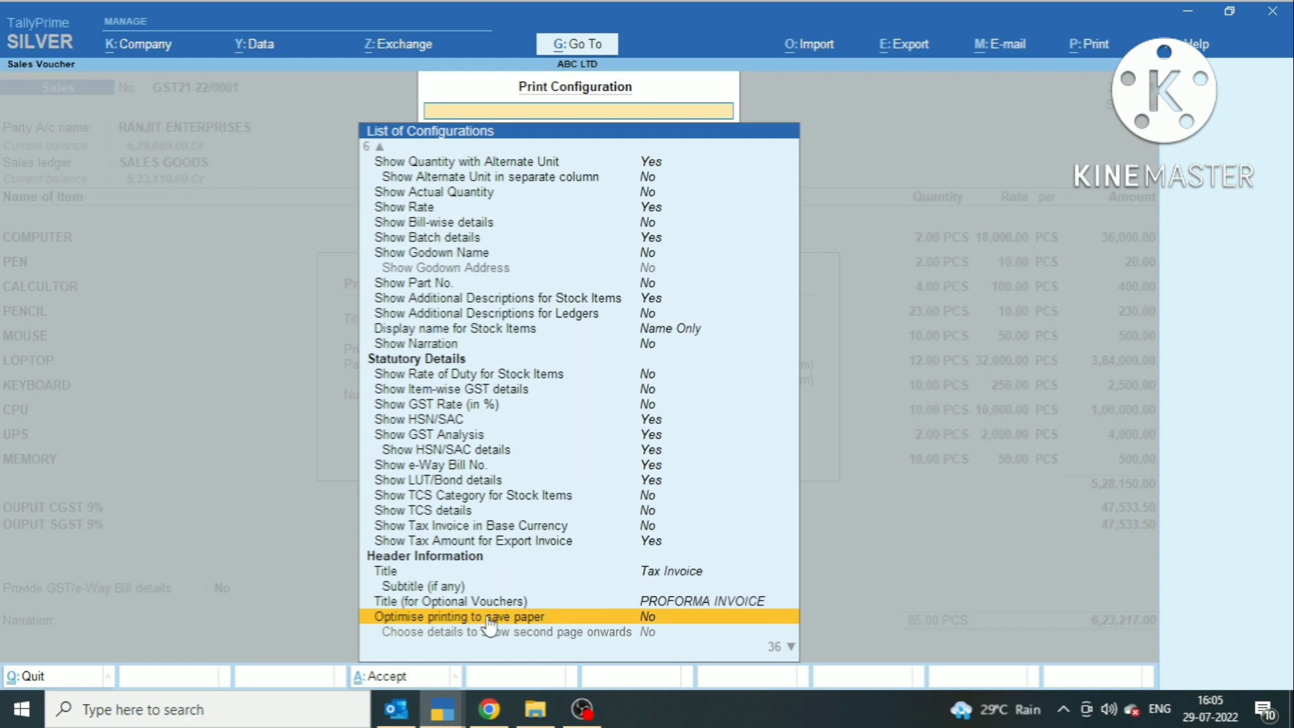
{"action": "left_click", "coordinate": [653, 617]}
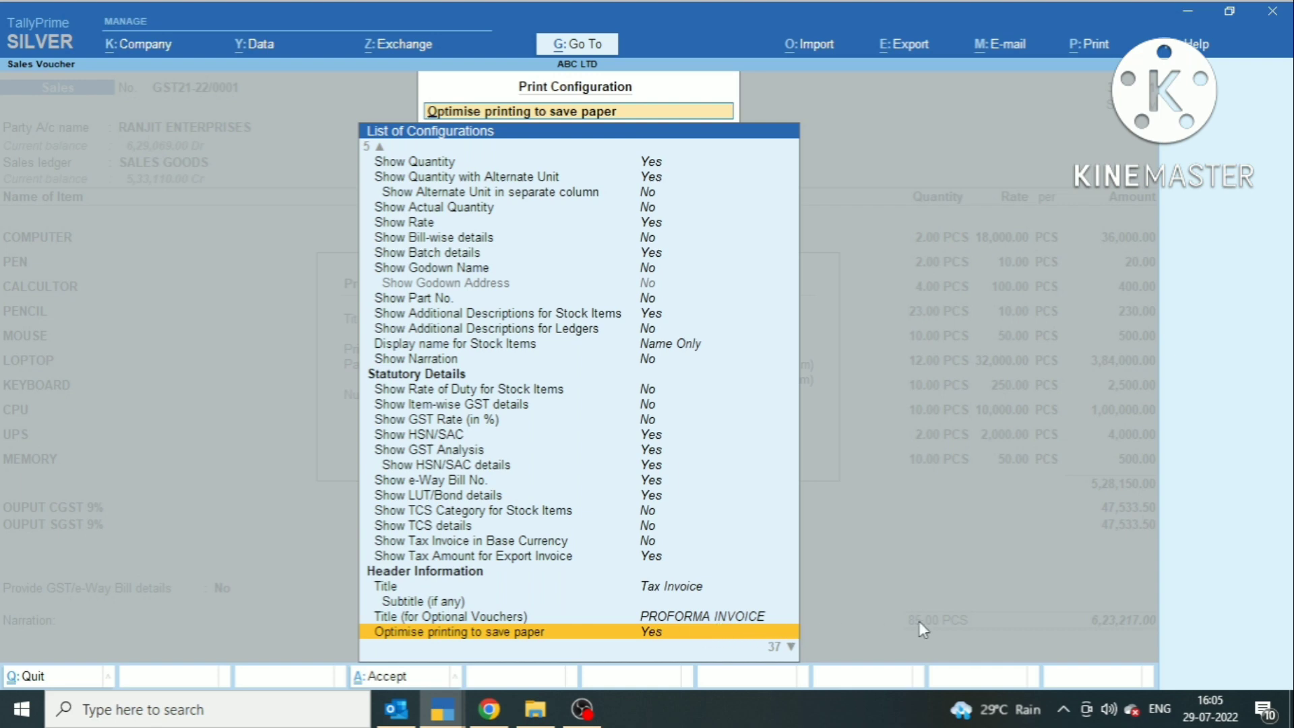
{"action": "key", "text": "Escape"}
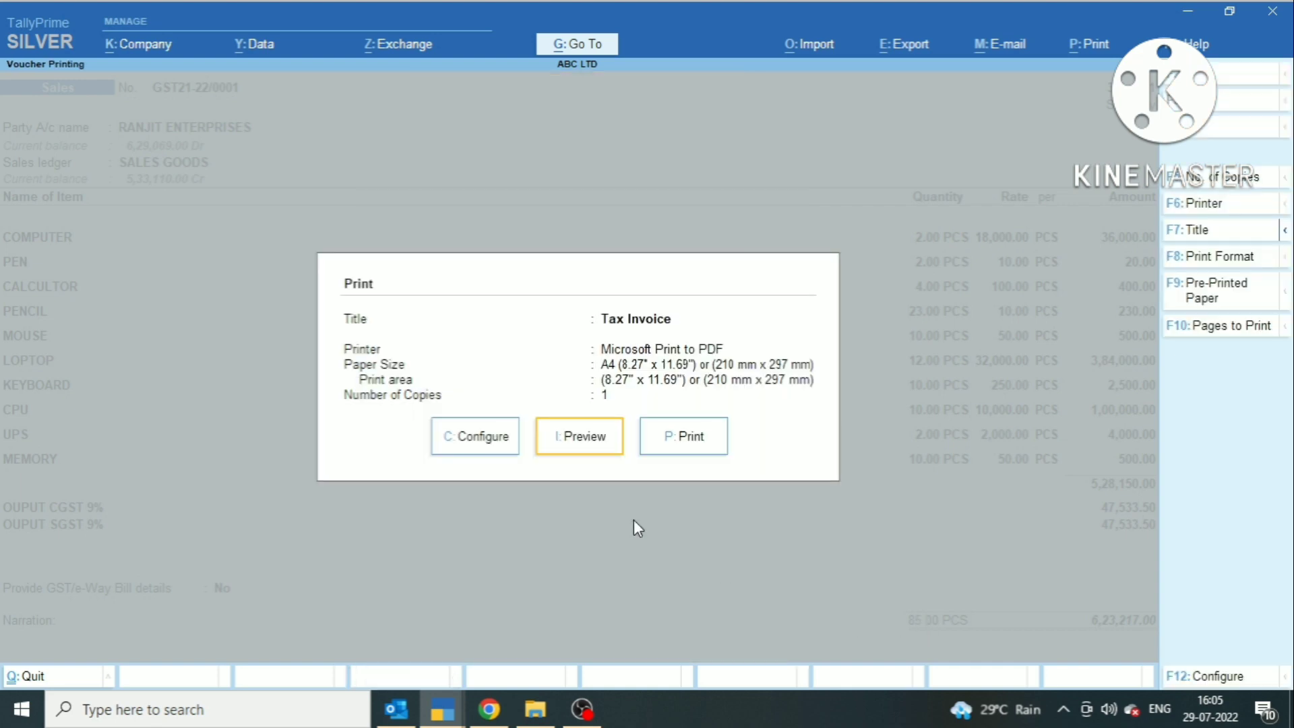
Step: Preview the Tax Invoice again, check the item, tax and declaration layout at full zoom, and close the preview
{"action": "left_click", "coordinate": [596, 433]}
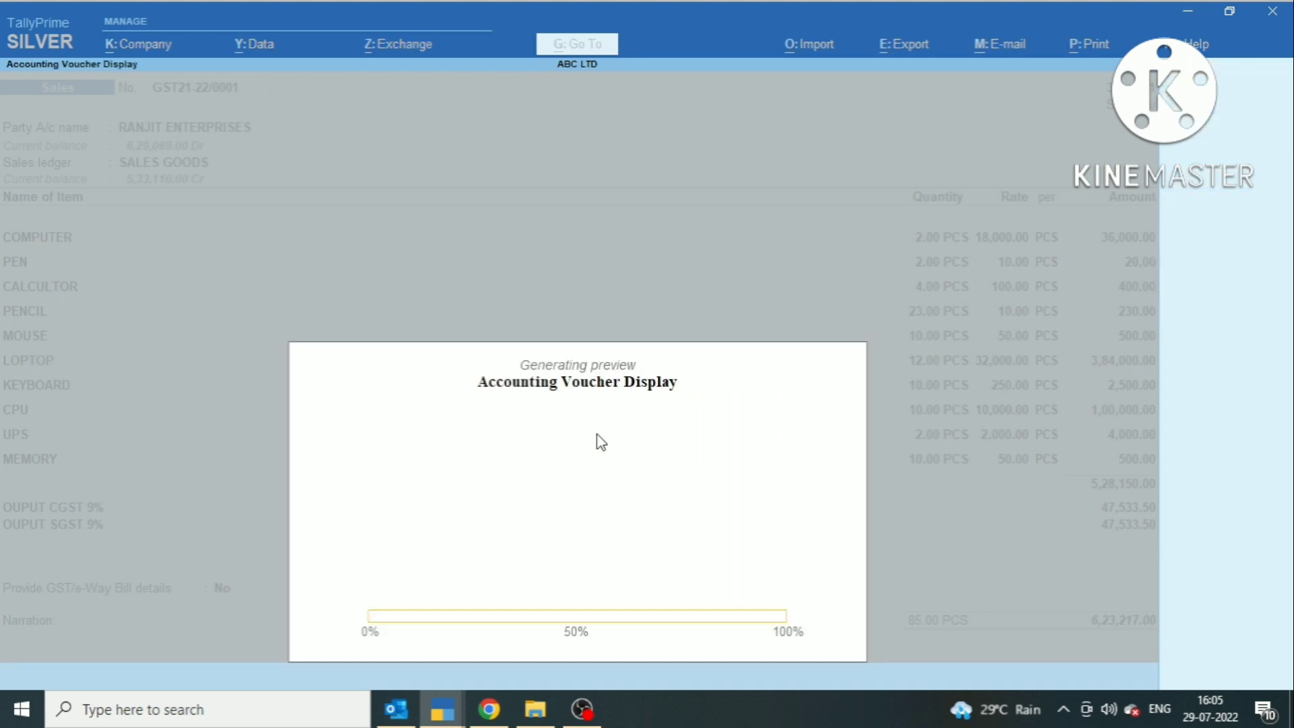
{"action": "left_click", "coordinate": [739, 632]}
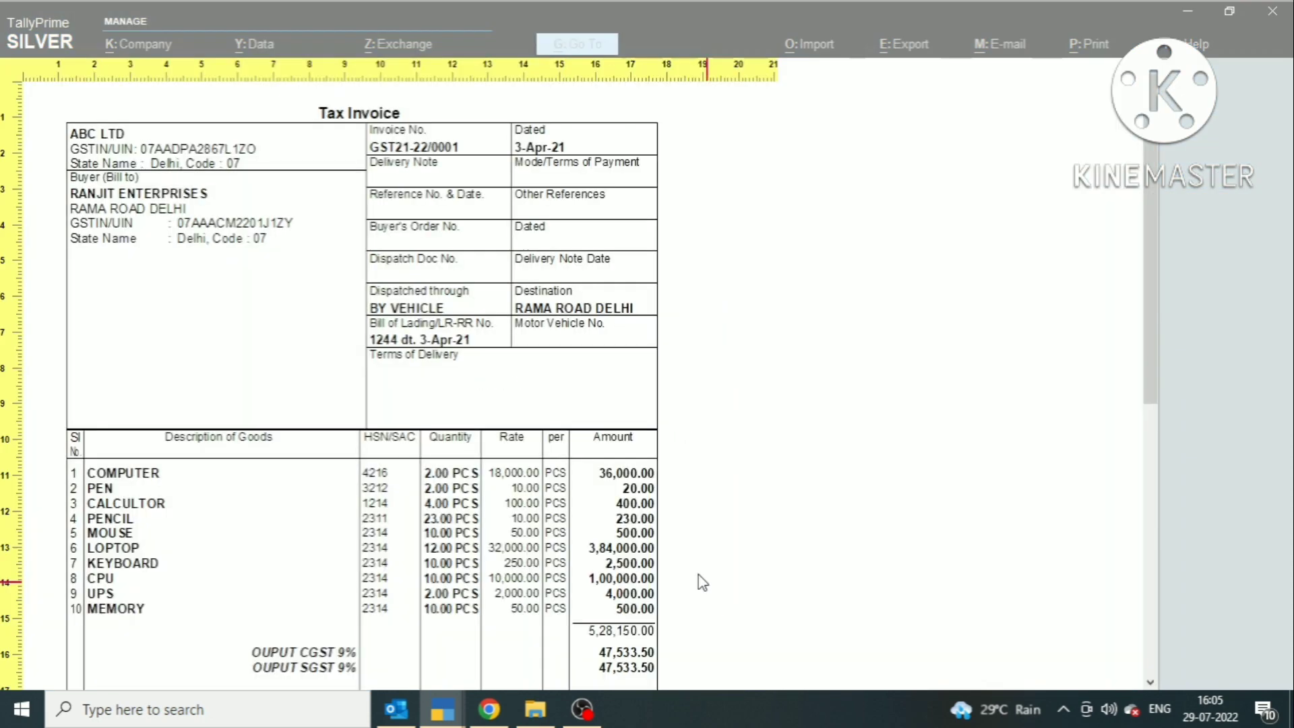
{"action": "scroll", "coordinate": [593, 514], "scroll_direction": "down", "scroll_amount": 1}
{"action": "scroll", "coordinate": [549, 519], "scroll_direction": "up", "scroll_amount": 1}
{"action": "scroll", "coordinate": [549, 519], "scroll_direction": "up", "scroll_amount": 1}
{"action": "scroll", "coordinate": [509, 476], "scroll_direction": "down", "scroll_amount": 4}
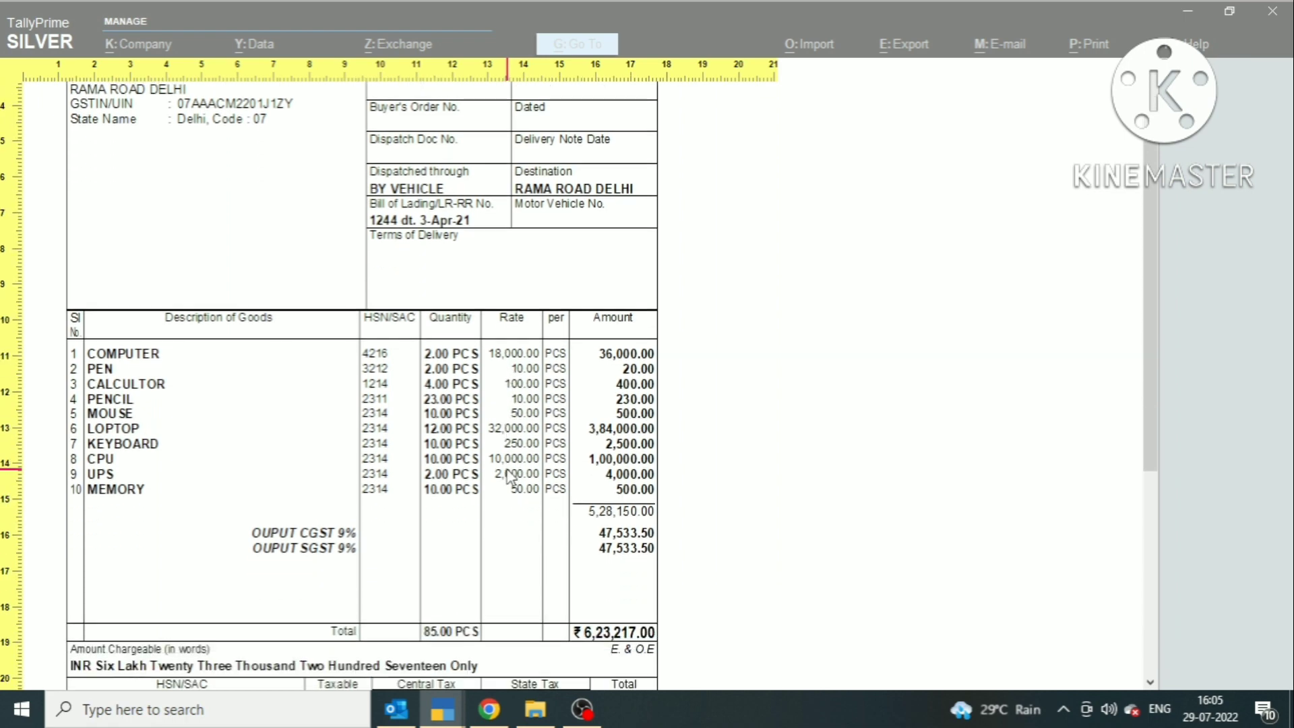
{"action": "scroll", "coordinate": [511, 477], "scroll_direction": "down", "scroll_amount": 5}
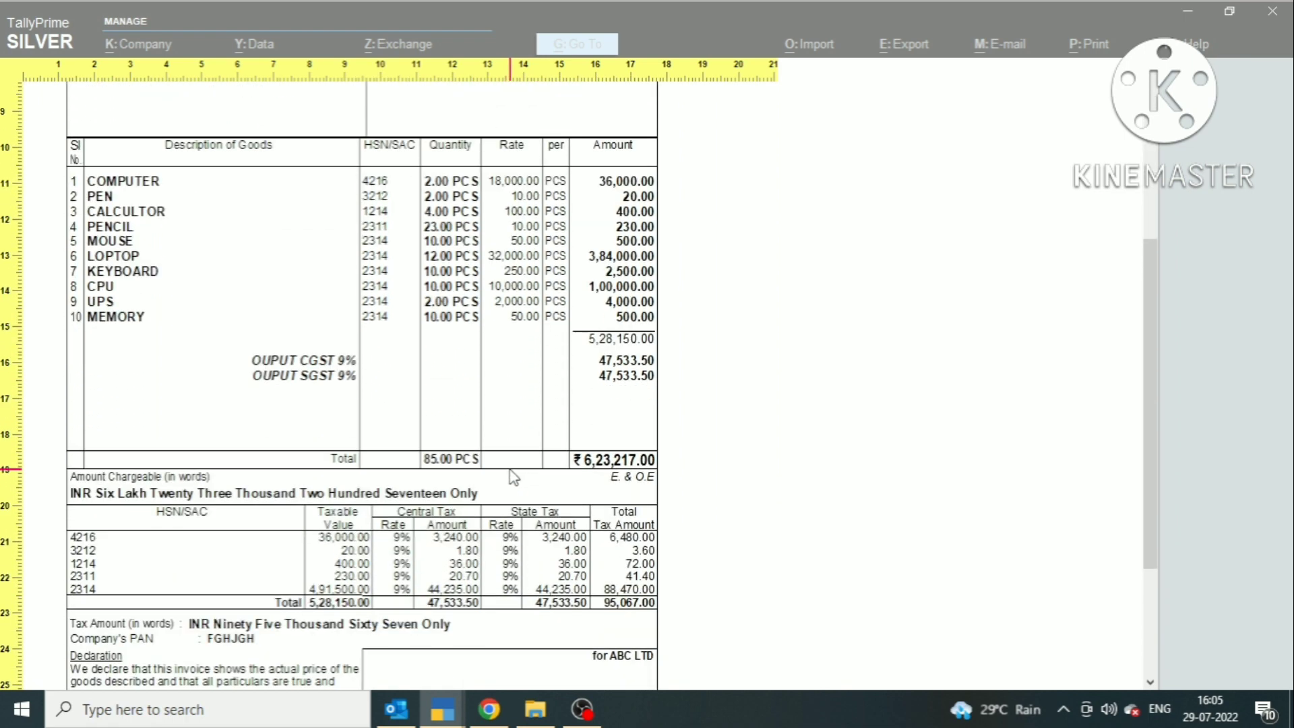
{"action": "key", "text": "Escape"}
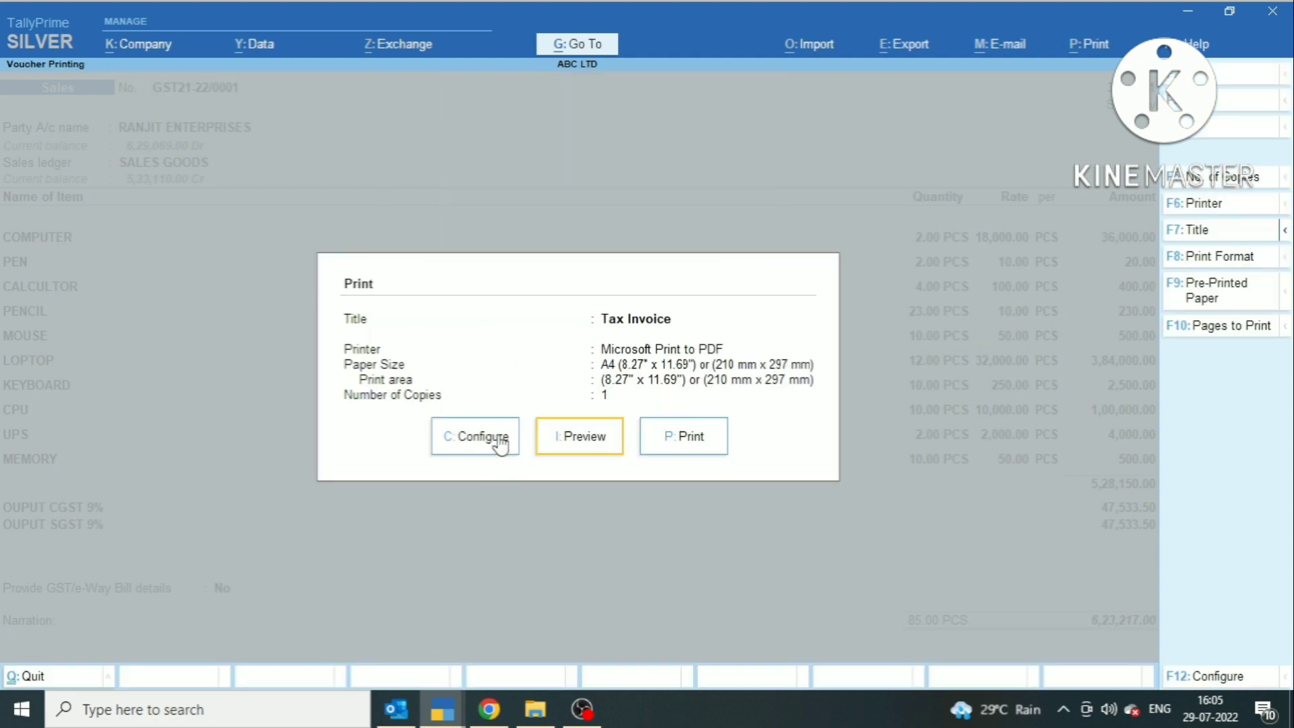
Step: Reopen the voucher's print configuration and expand the list of configurations to show more options
{"action": "left_click", "coordinate": [500, 445]}
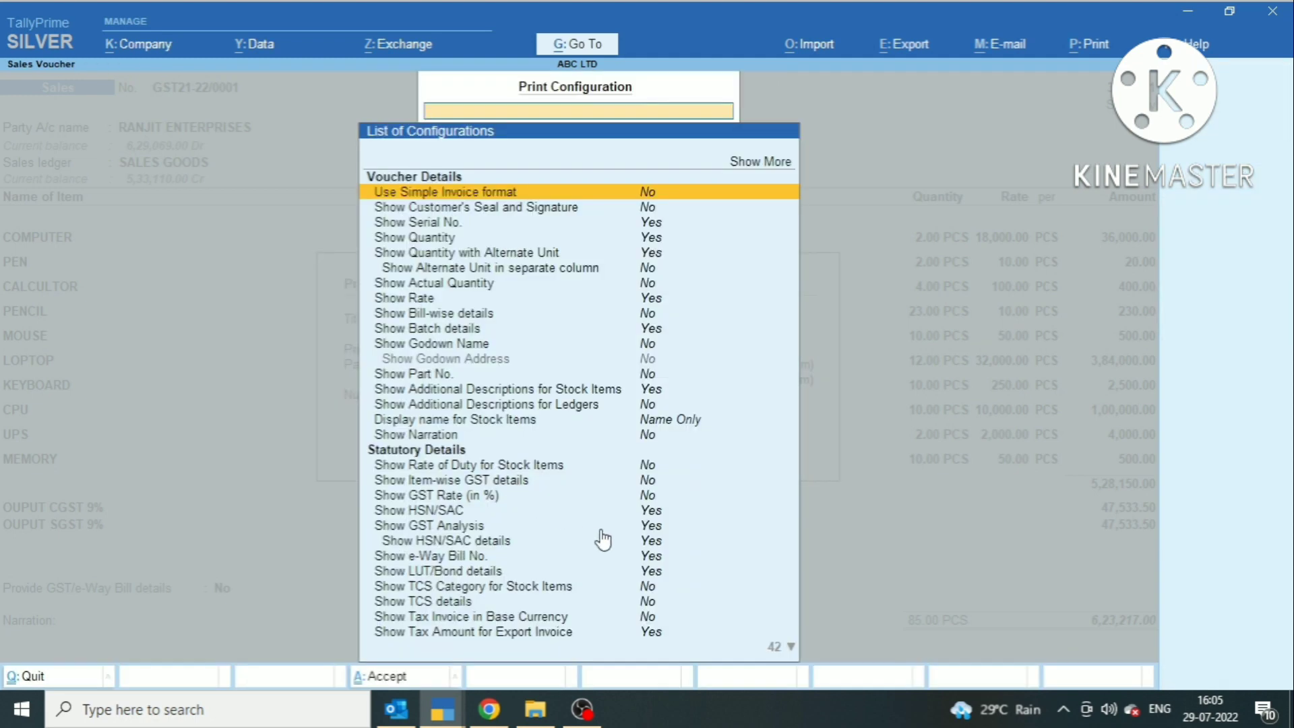
{"action": "key", "text": "Down"}
{"action": "key", "text": "Down"}
{"action": "key", "text": "Down"}
{"action": "key", "text": "Down"}
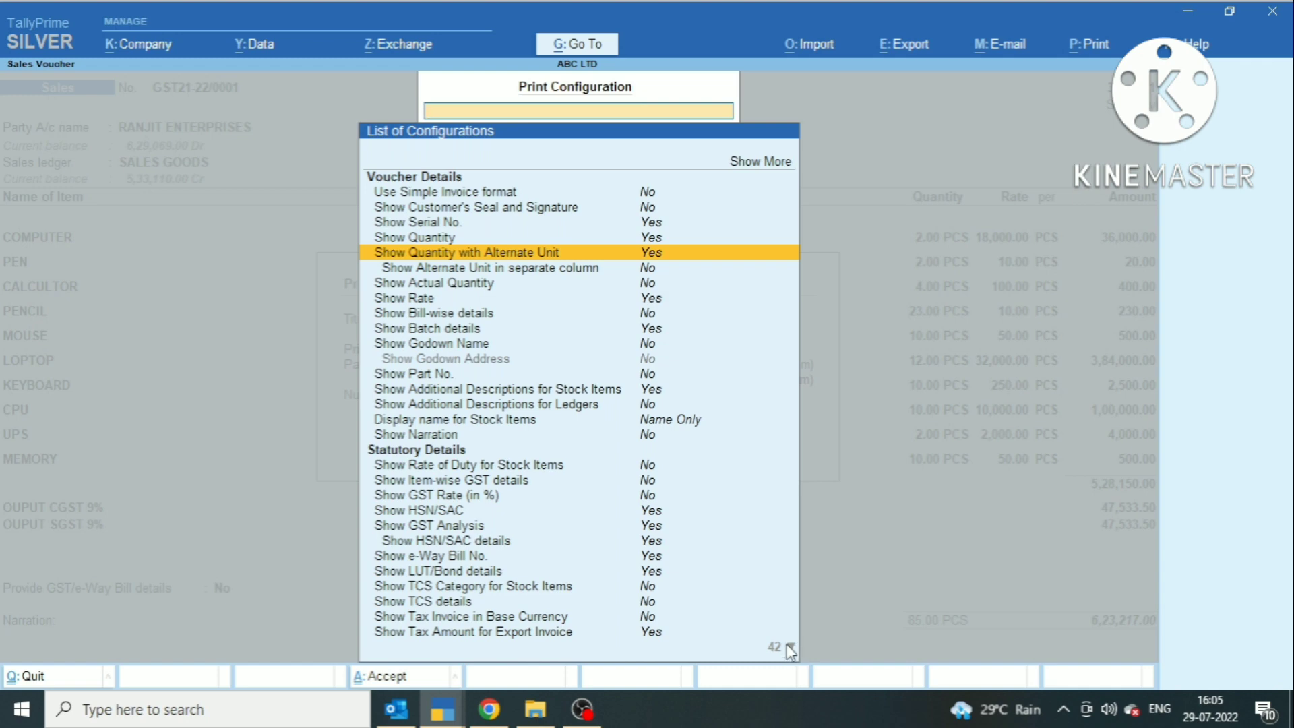
{"action": "left_click", "coordinate": [790, 648]}
{"action": "left_click", "coordinate": [790, 649]}
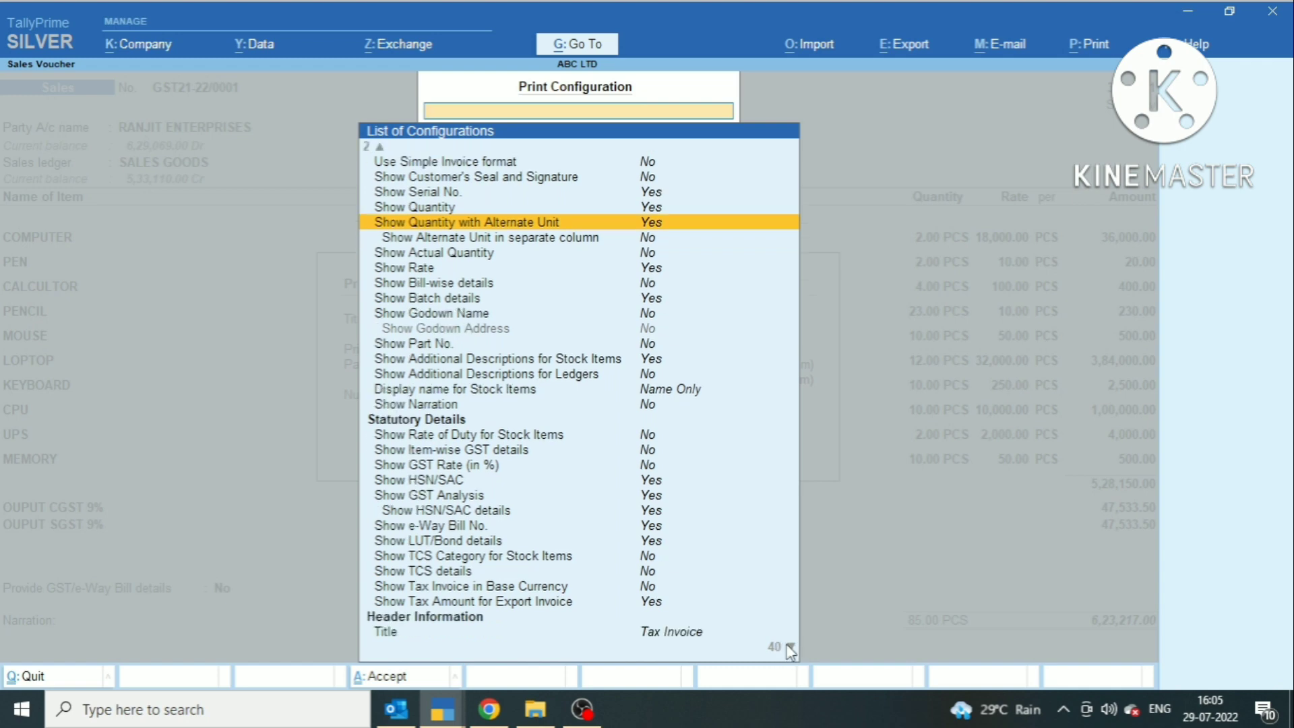
{"action": "key", "text": "Page_Down"}
{"action": "key", "text": "Up"}
{"action": "key", "text": "Up"}
{"action": "key", "text": "Up"}
{"action": "key", "text": "Up"}
{"action": "key", "text": "Up"}
{"action": "key", "text": "Up"}
{"action": "key", "text": "Up"}
{"action": "key", "text": "Up"}
{"action": "key", "text": "Up"}
{"action": "key", "text": "Up"}
{"action": "key", "text": "Up"}
{"action": "key", "text": "Up"}
{"action": "key", "text": "Up"}
{"action": "key", "text": "Up"}
{"action": "key", "text": "Up"}
{"action": "key", "text": "Up"}
{"action": "key", "text": "Up"}
{"action": "key", "text": "Up"}
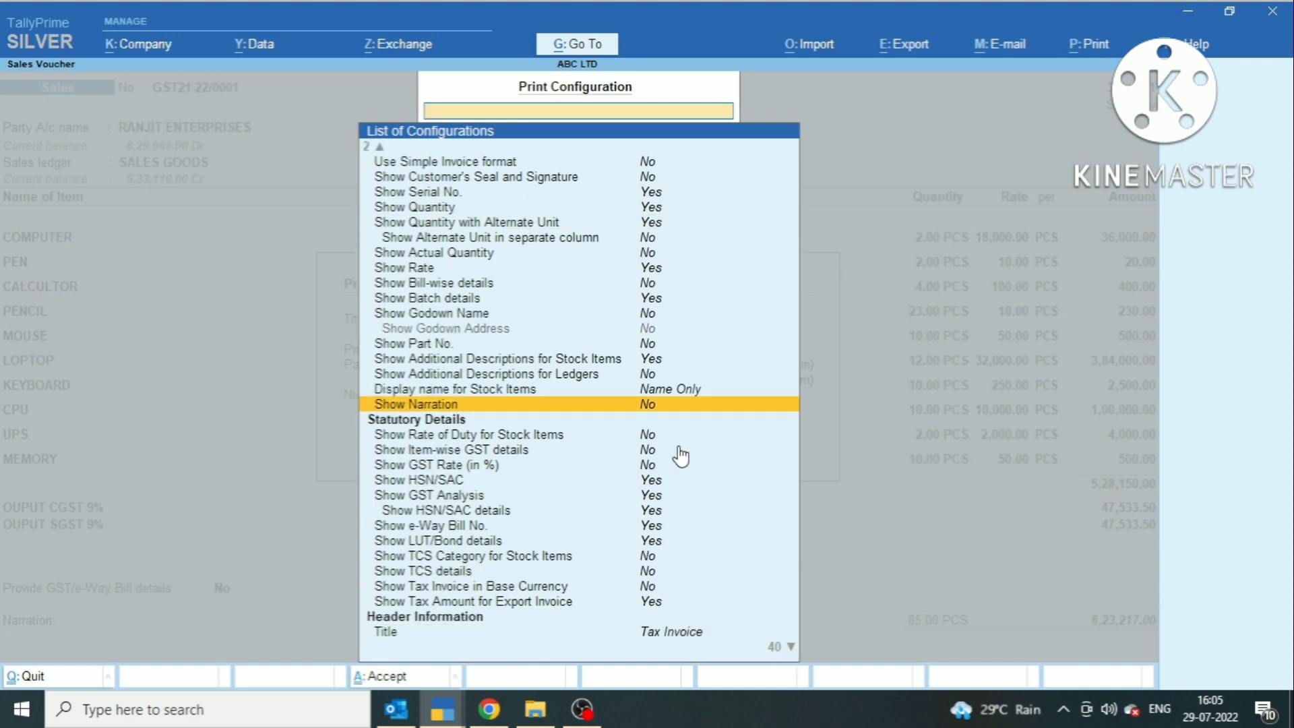
{"action": "key", "text": "Up"}
{"action": "key", "text": "Up"}
{"action": "key", "text": "Up"}
{"action": "key", "text": "Up"}
{"action": "key", "text": "Up"}
{"action": "key", "text": "Up"}
{"action": "key", "text": "Up"}
{"action": "key", "text": "Up"}
{"action": "key", "text": "Up"}
{"action": "key", "text": "Up"}
{"action": "key", "text": "Up"}
{"action": "key", "text": "Up"}
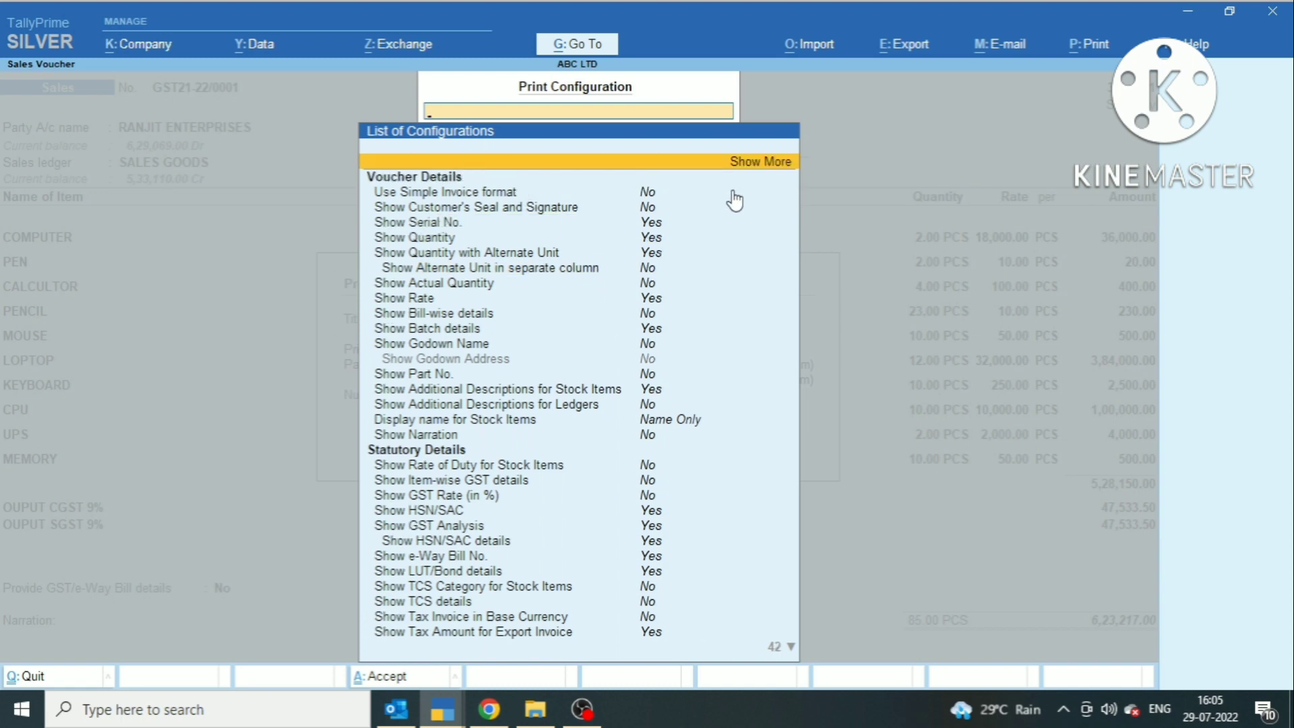
{"action": "left_click", "coordinate": [767, 165]}
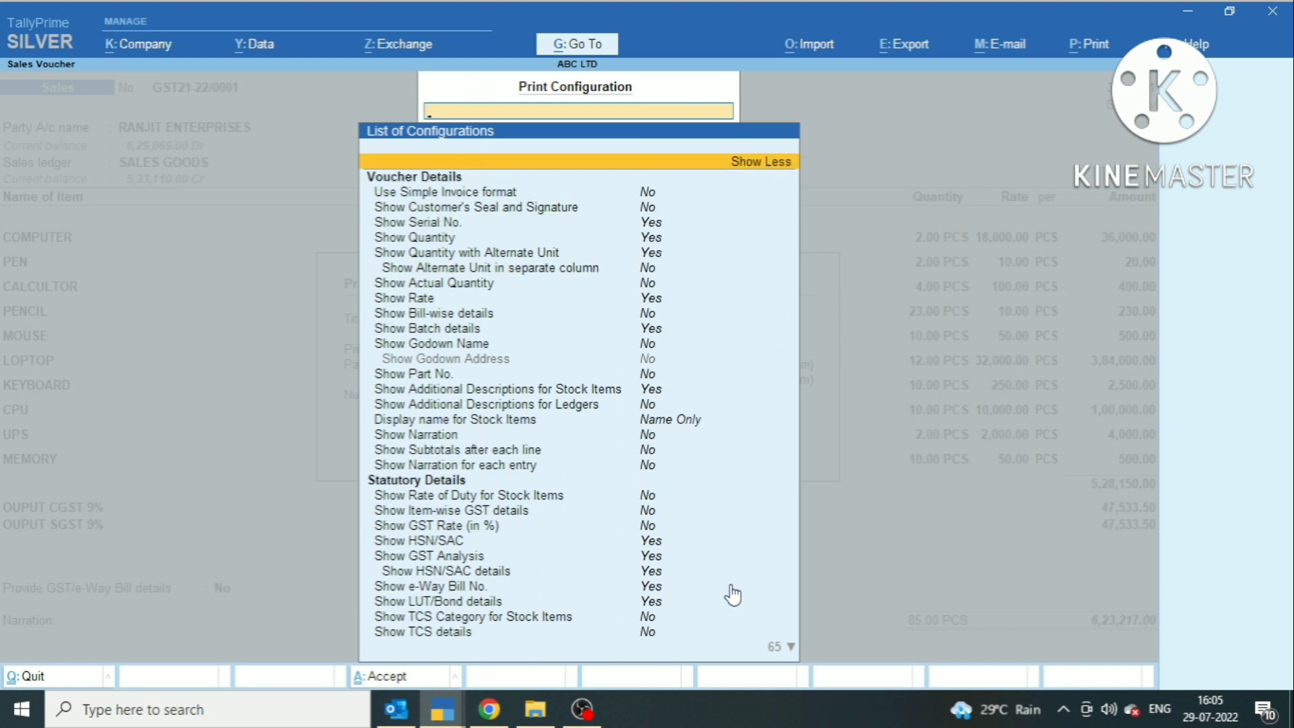
Step: Look through the full list of print configurations down to the invoice height and width entries in the printer settings
{"action": "left_click", "coordinate": [790, 646]}
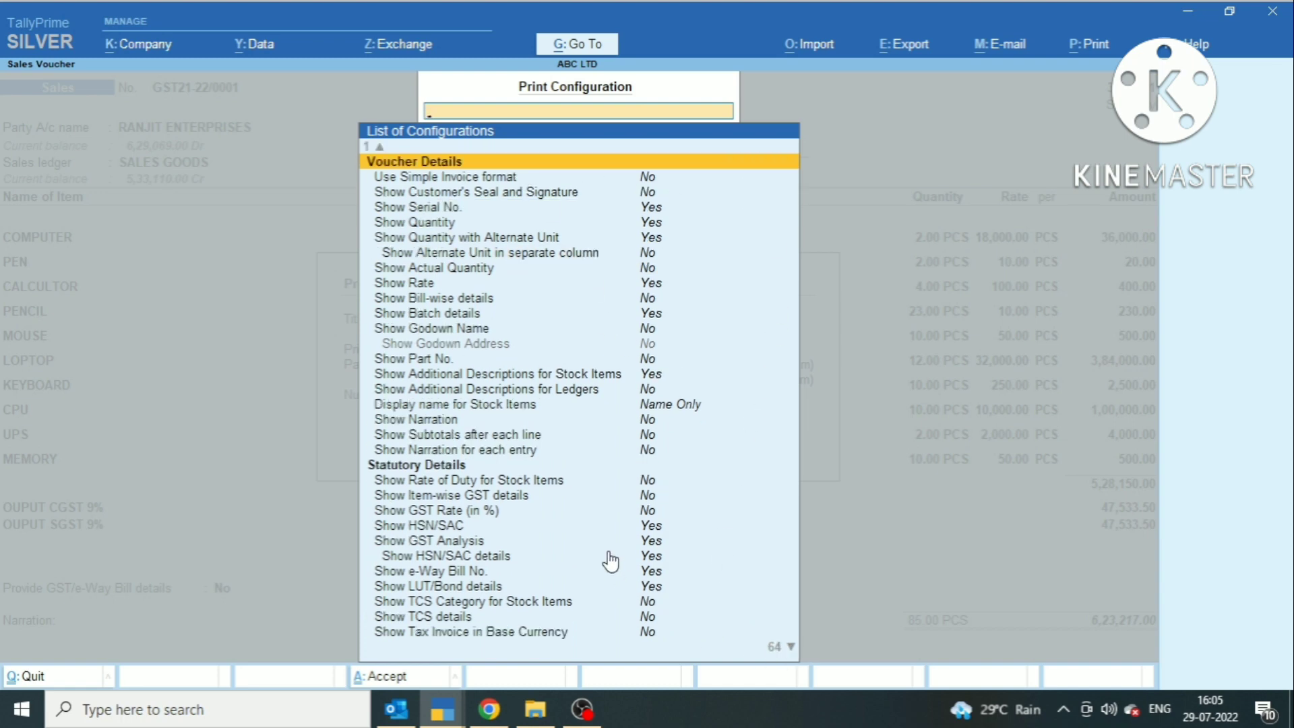
{"action": "key", "text": "Down"}
{"action": "key", "text": "Down"}
{"action": "key", "text": "Down"}
{"action": "key", "text": "Down"}
{"action": "key", "text": "Down"}
{"action": "key", "text": "Down"}
{"action": "key", "text": "Down"}
{"action": "key", "text": "Down"}
{"action": "key", "text": "Down"}
{"action": "key", "text": "Down"}
{"action": "key", "text": "Down"}
{"action": "key", "text": "Down"}
{"action": "key", "text": "Down"}
{"action": "key", "text": "Down"}
{"action": "key", "text": "Down"}
{"action": "key", "text": "Down"}
{"action": "key", "text": "Down"}
{"action": "key", "text": "Down"}
{"action": "key", "text": "Down"}
{"action": "key", "text": "Down"}
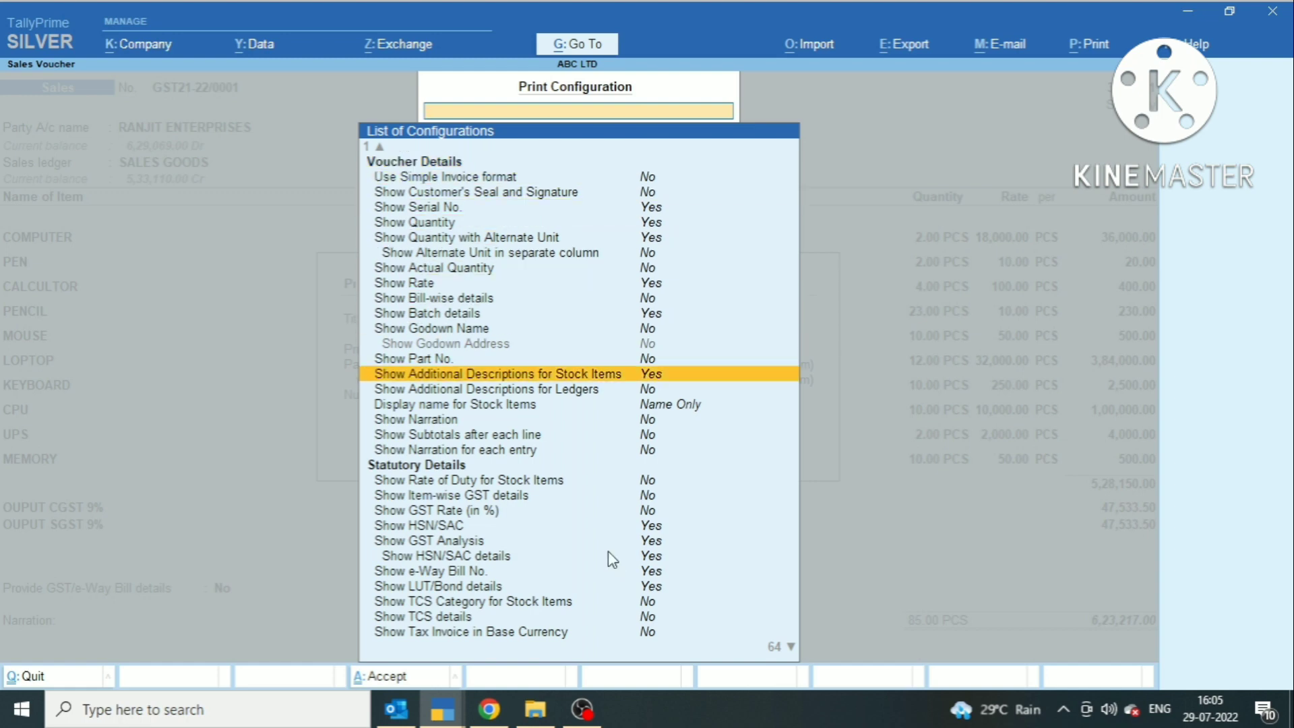
{"action": "key", "text": "Down"}
{"action": "key", "text": "Down"}
{"action": "key", "text": "Down"}
{"action": "key", "text": "Down"}
{"action": "key", "text": "Down"}
{"action": "key", "text": "Down"}
{"action": "key", "text": "Down"}
{"action": "key", "text": "Down"}
{"action": "key", "text": "Down"}
{"action": "key", "text": "Down"}
{"action": "key", "text": "Down"}
{"action": "key", "text": "Down"}
{"action": "key", "text": "Down"}
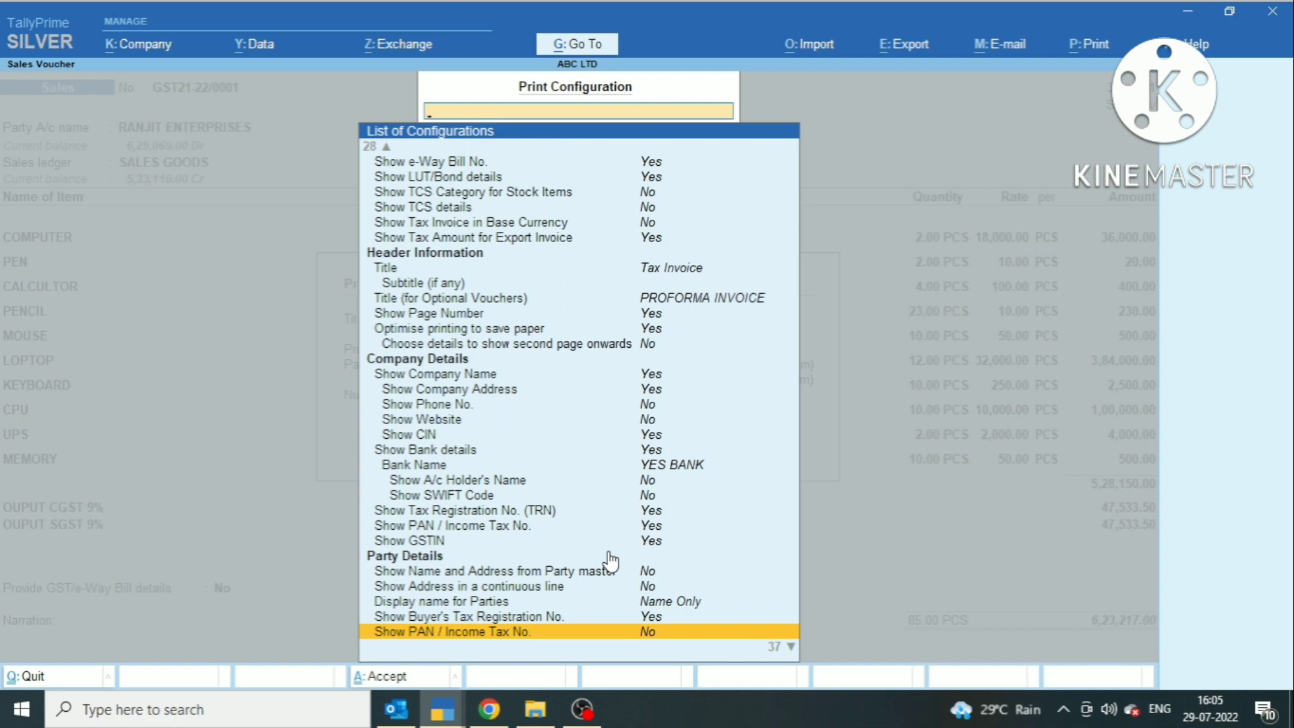
{"action": "key", "text": "Down"}
{"action": "key", "text": "Down"}
{"action": "key", "text": "Down"}
{"action": "key", "text": "Down"}
{"action": "key", "text": "Down"}
{"action": "key", "text": "Down"}
{"action": "key", "text": "Down"}
{"action": "key", "text": "Down"}
{"action": "key", "text": "Down"}
{"action": "key", "text": "Down"}
{"action": "key", "text": "Down"}
{"action": "key", "text": "Down"}
{"action": "key", "text": "Down"}
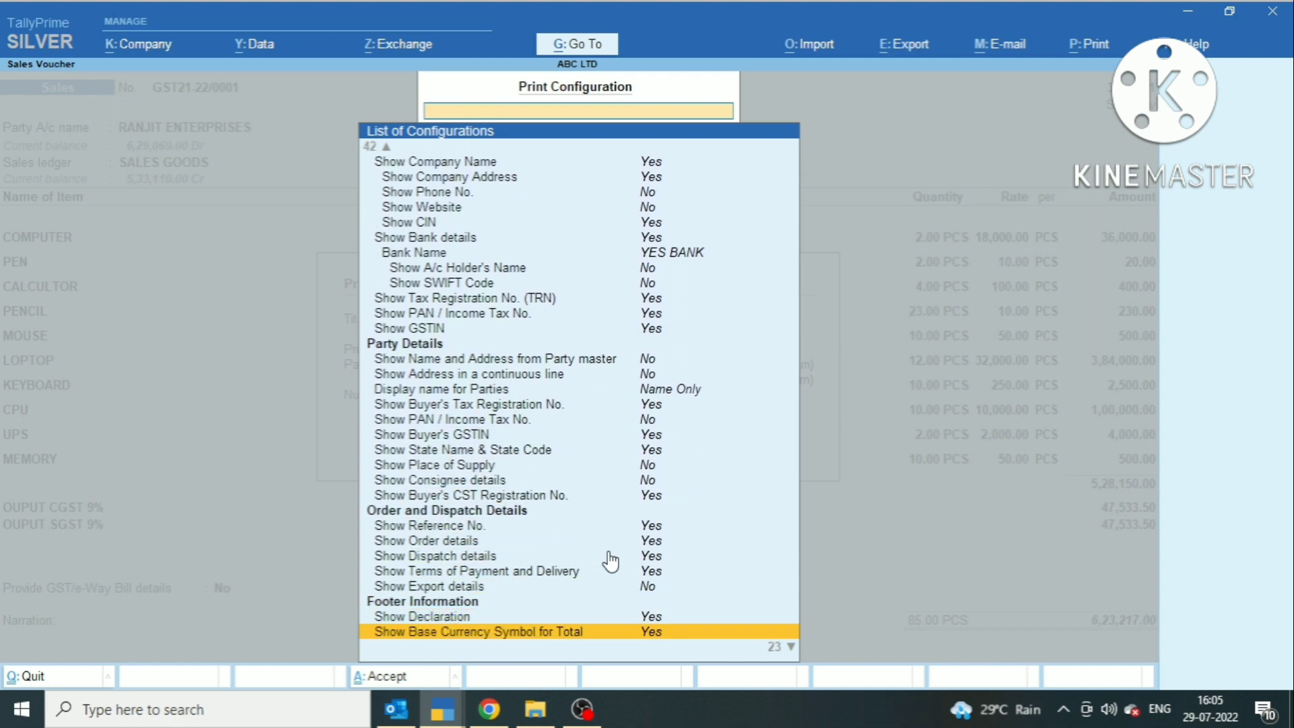
{"action": "key", "text": "Down"}
{"action": "key", "text": "Down"}
{"action": "key", "text": "Down"}
{"action": "key", "text": "Down"}
{"action": "key", "text": "Down"}
{"action": "key", "text": "Down"}
{"action": "key", "text": "Down"}
{"action": "key", "text": "Down"}
{"action": "key", "text": "Down"}
{"action": "key", "text": "Down"}
{"action": "key", "text": "Down"}
{"action": "key", "text": "Down"}
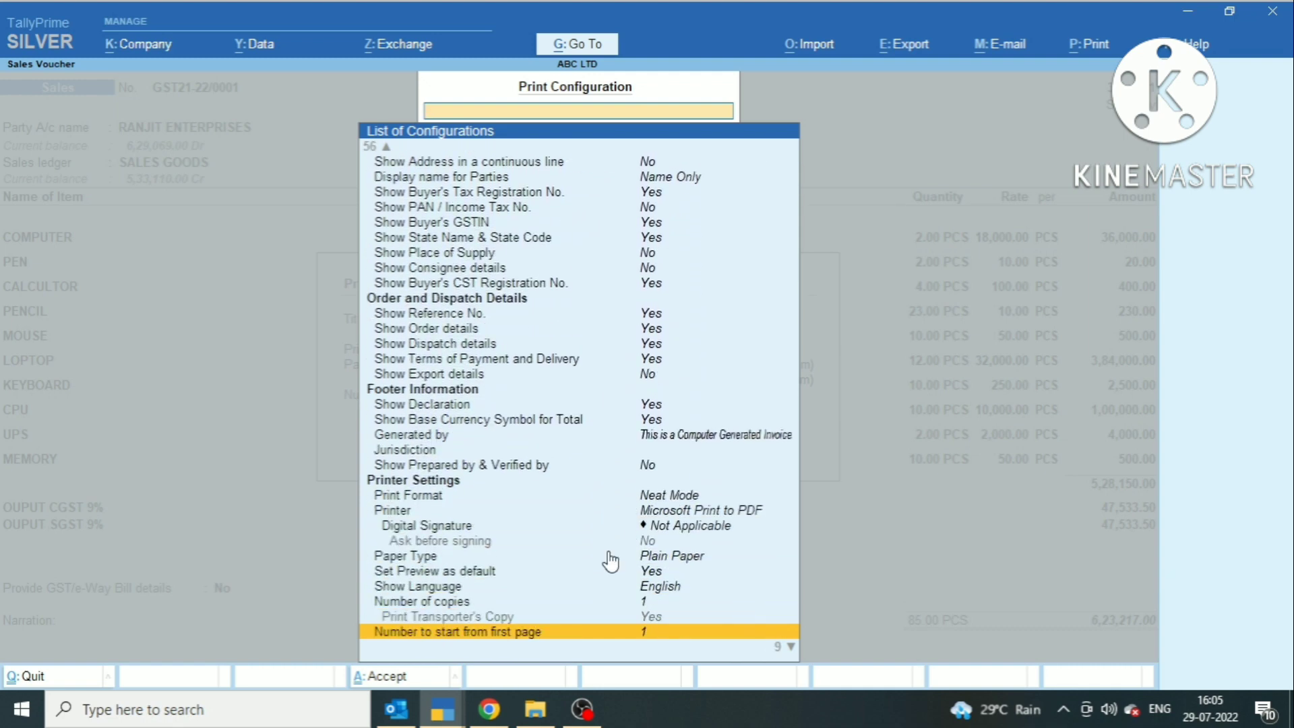
{"action": "key", "text": "Up"}
{"action": "key", "text": "Up"}
{"action": "key", "text": "Up"}
{"action": "key", "text": "Down"}
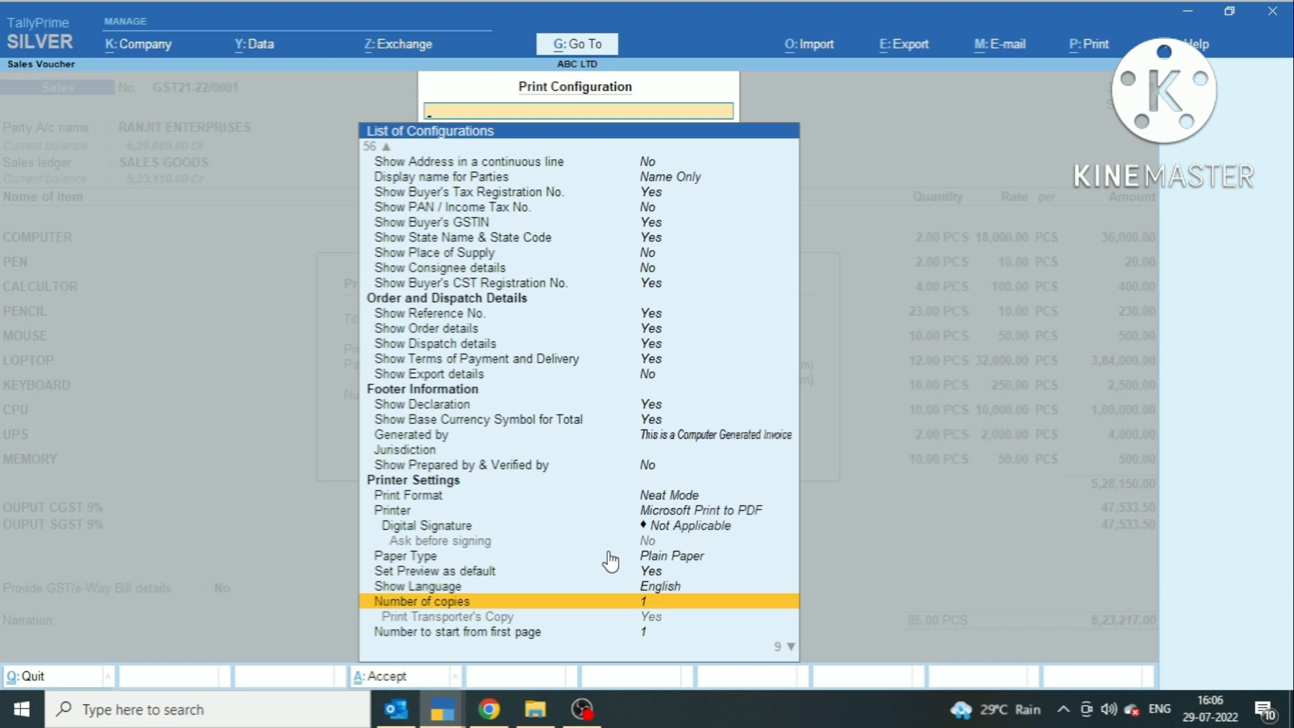
{"action": "key", "text": "Down"}
{"action": "key", "text": "Down"}
{"action": "key", "text": "Down"}
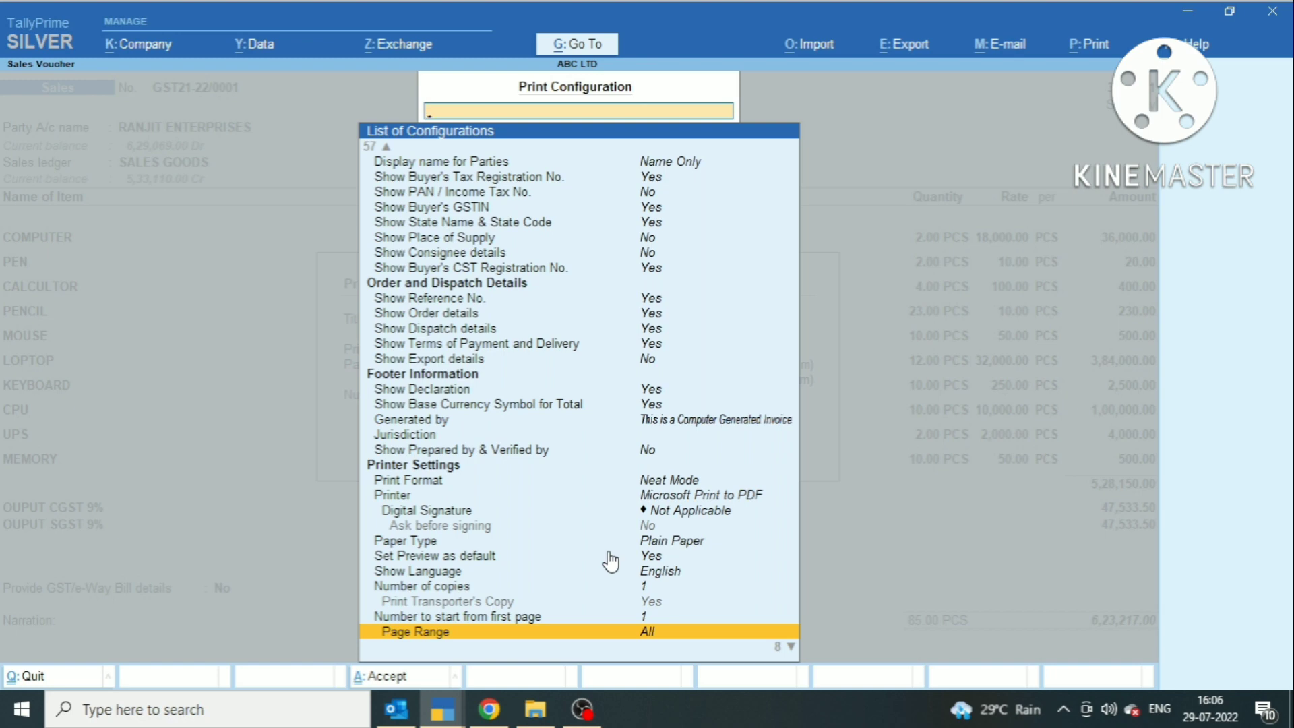
{"action": "key", "text": "Down"}
{"action": "key", "text": "Down"}
{"action": "key", "text": "Down"}
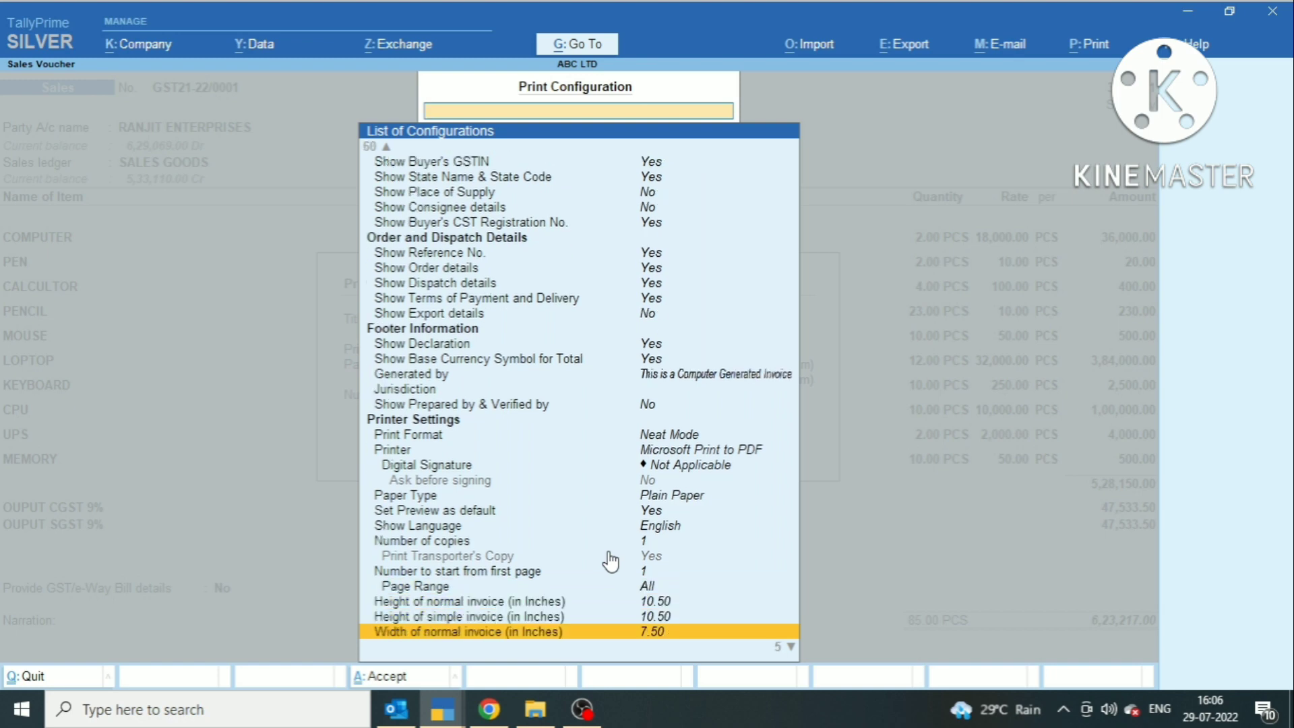
{"action": "key", "text": "Up"}
{"action": "key", "text": "Up"}
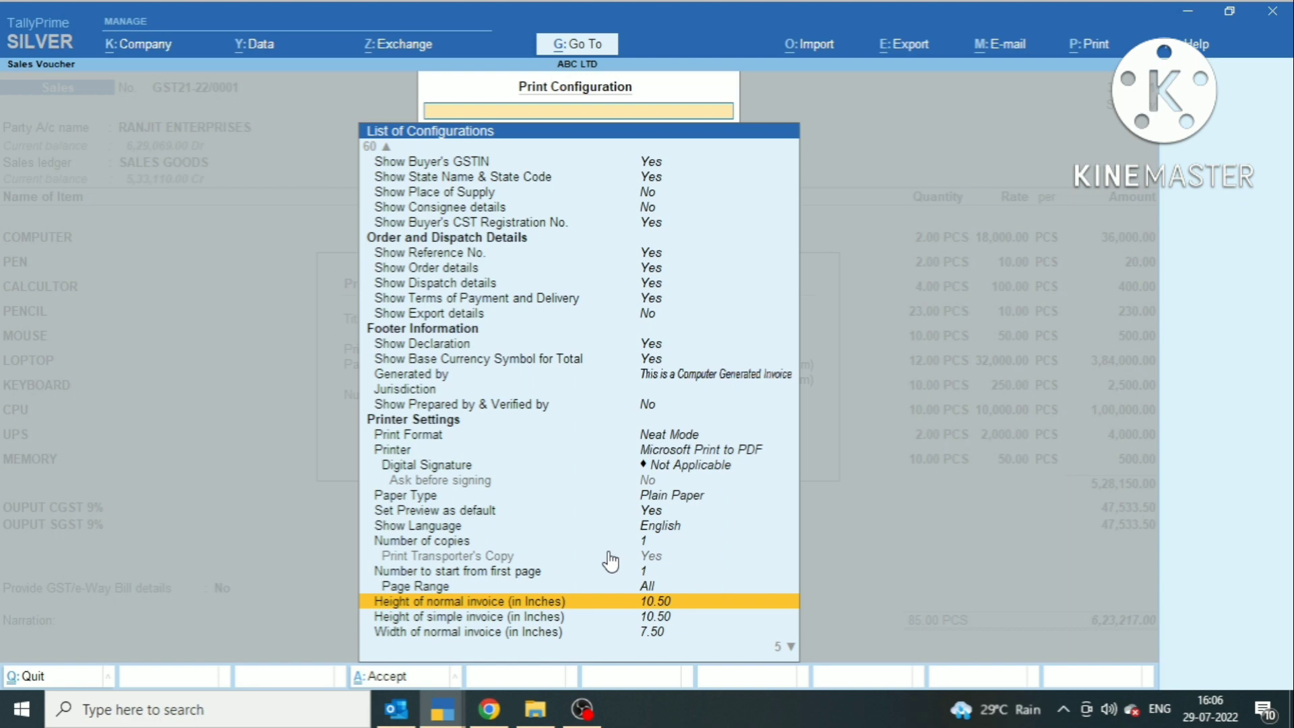
{"action": "type", "text": "1"}
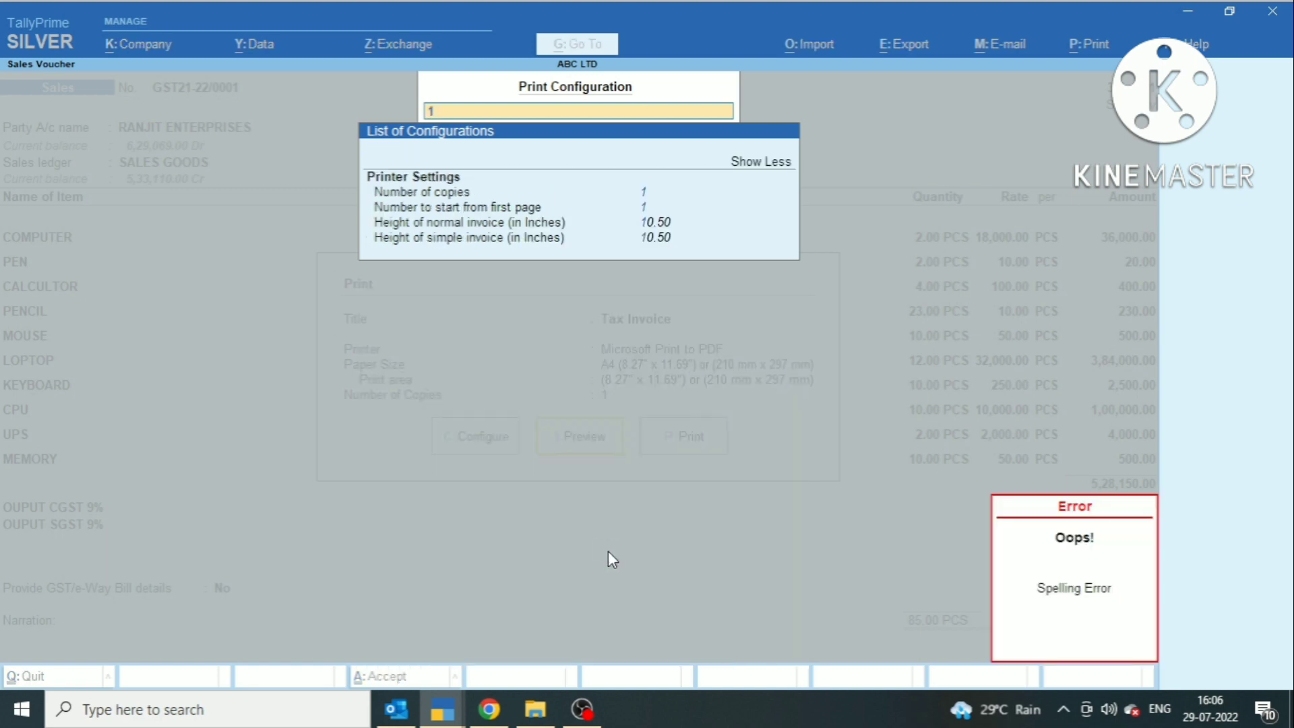
{"action": "key", "text": "BackSpace"}
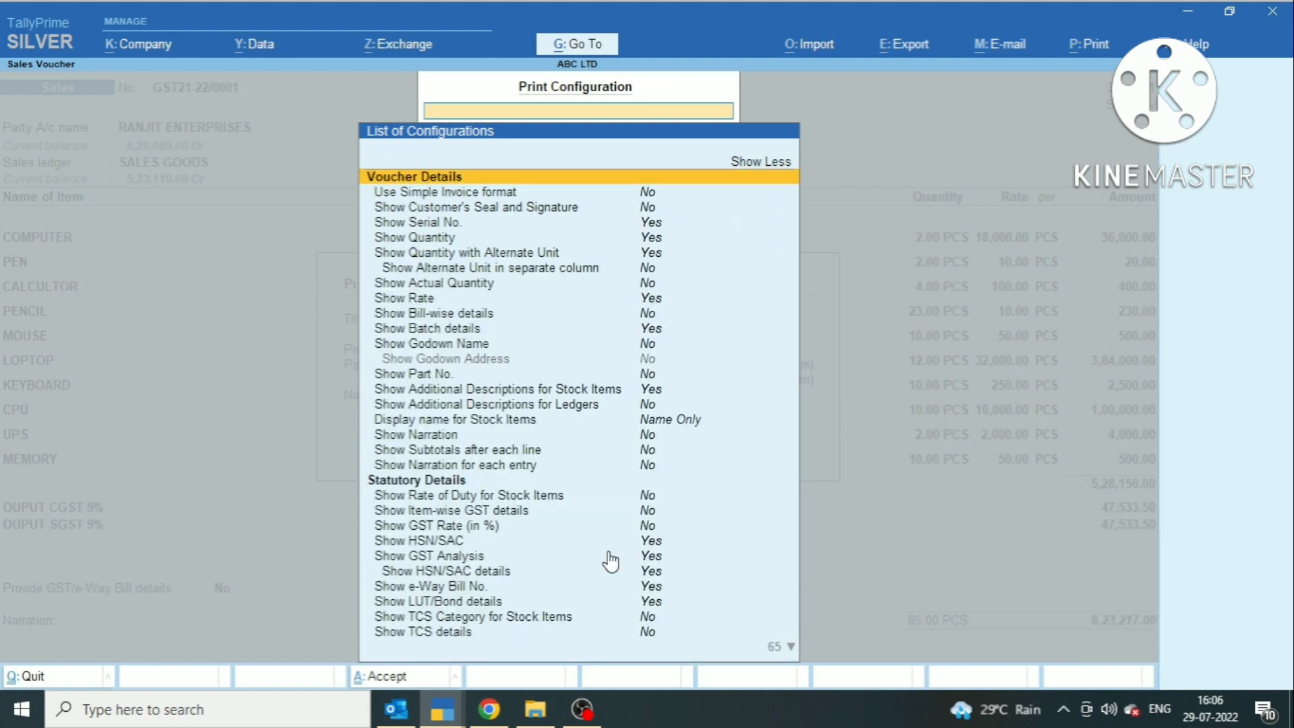
Step: Set the height of the normal invoice to 11.5 inches in the voucher's printer settings
{"action": "key", "text": "Down"}
{"action": "key", "text": "Down"}
{"action": "key", "text": "Down"}
{"action": "key", "text": "Down"}
{"action": "key", "text": "Down"}
{"action": "key", "text": "Down"}
{"action": "key", "text": "Down"}
{"action": "key", "text": "Down"}
{"action": "key", "text": "Down"}
{"action": "key", "text": "Down"}
{"action": "key", "text": "Down"}
{"action": "key", "text": "Down"}
{"action": "key", "text": "Down"}
{"action": "key", "text": "Down"}
{"action": "key", "text": "Down"}
{"action": "key", "text": "Down"}
{"action": "key", "text": "Down"}
{"action": "key", "text": "Down"}
{"action": "key", "text": "Down"}
{"action": "key", "text": "Down"}
{"action": "key", "text": "Down"}
{"action": "key", "text": "Down"}
{"action": "key", "text": "Down"}
{"action": "key", "text": "Down"}
{"action": "key", "text": "Down"}
{"action": "key", "text": "Down"}
{"action": "key", "text": "Down"}
{"action": "key", "text": "Down"}
{"action": "key", "text": "Down"}
{"action": "key", "text": "Down"}
{"action": "key", "text": "Down"}
{"action": "key", "text": "Down"}
{"action": "key", "text": "Down"}
{"action": "key", "text": "Down"}
{"action": "key", "text": "Down"}
{"action": "key", "text": "Down"}
{"action": "key", "text": "Down"}
{"action": "key", "text": "Down"}
{"action": "key", "text": "Down"}
{"action": "key", "text": "Down"}
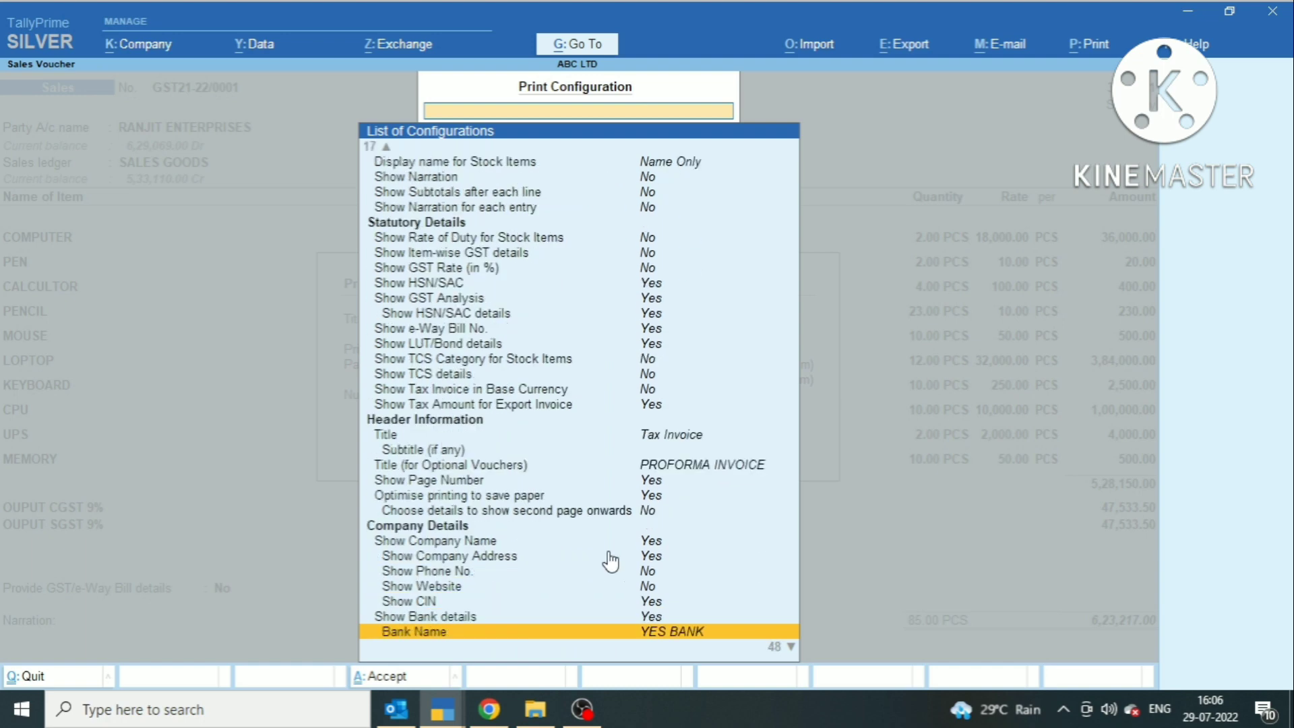
{"action": "key", "text": "Down"}
{"action": "key", "text": "Down"}
{"action": "key", "text": "Down"}
{"action": "key", "text": "Down"}
{"action": "key", "text": "Down"}
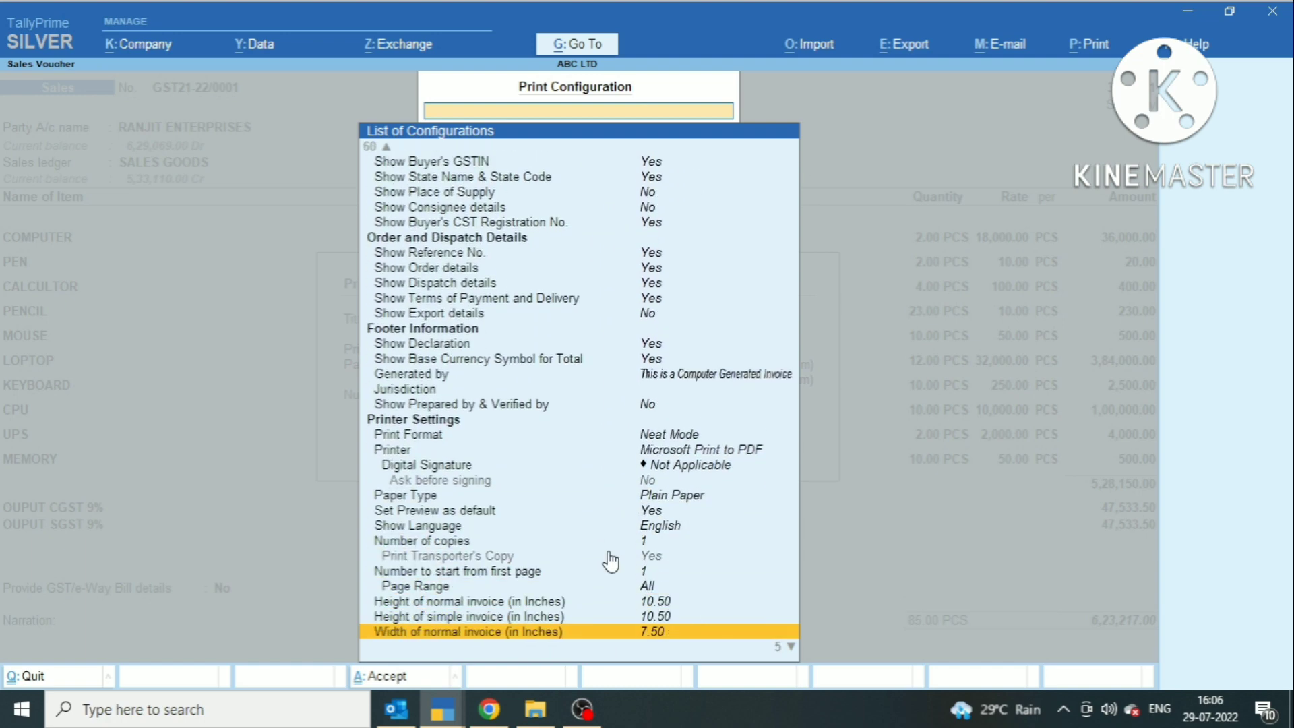
{"action": "key", "text": "Up"}
{"action": "key", "text": "Up"}
{"action": "key", "text": "Up"}
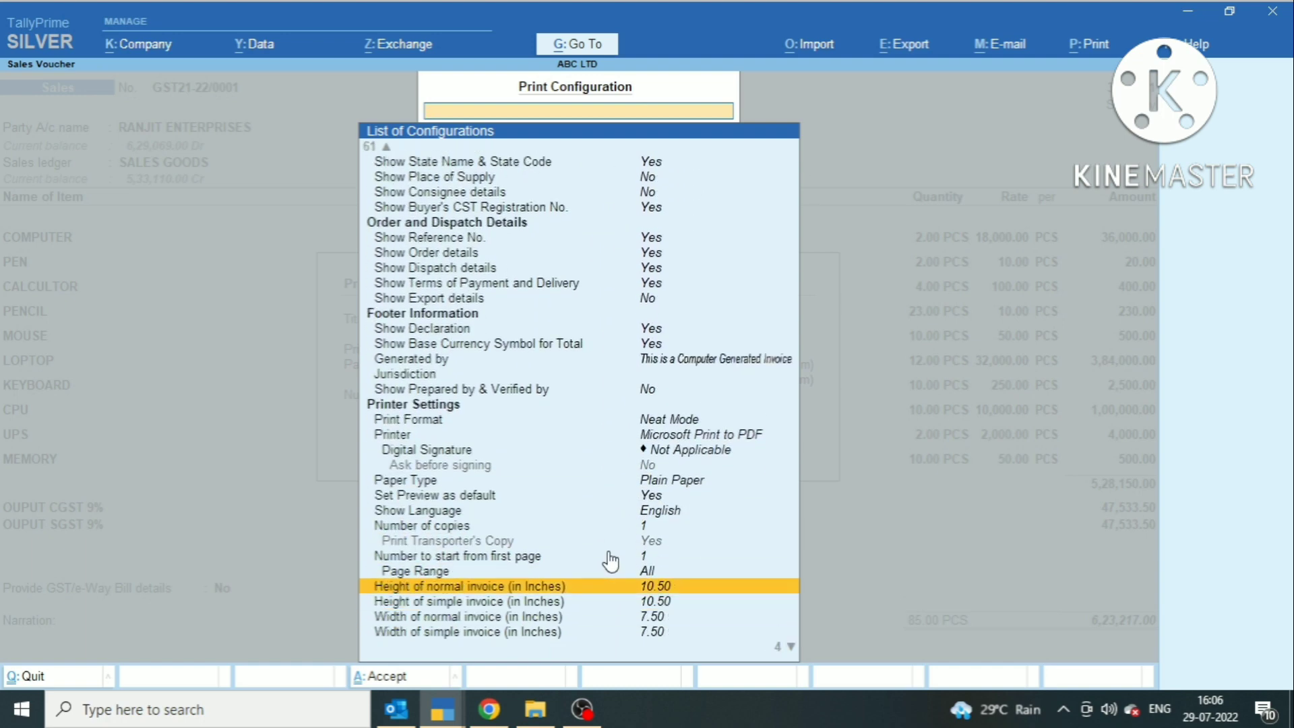
{"action": "left_click", "coordinate": [652, 585]}
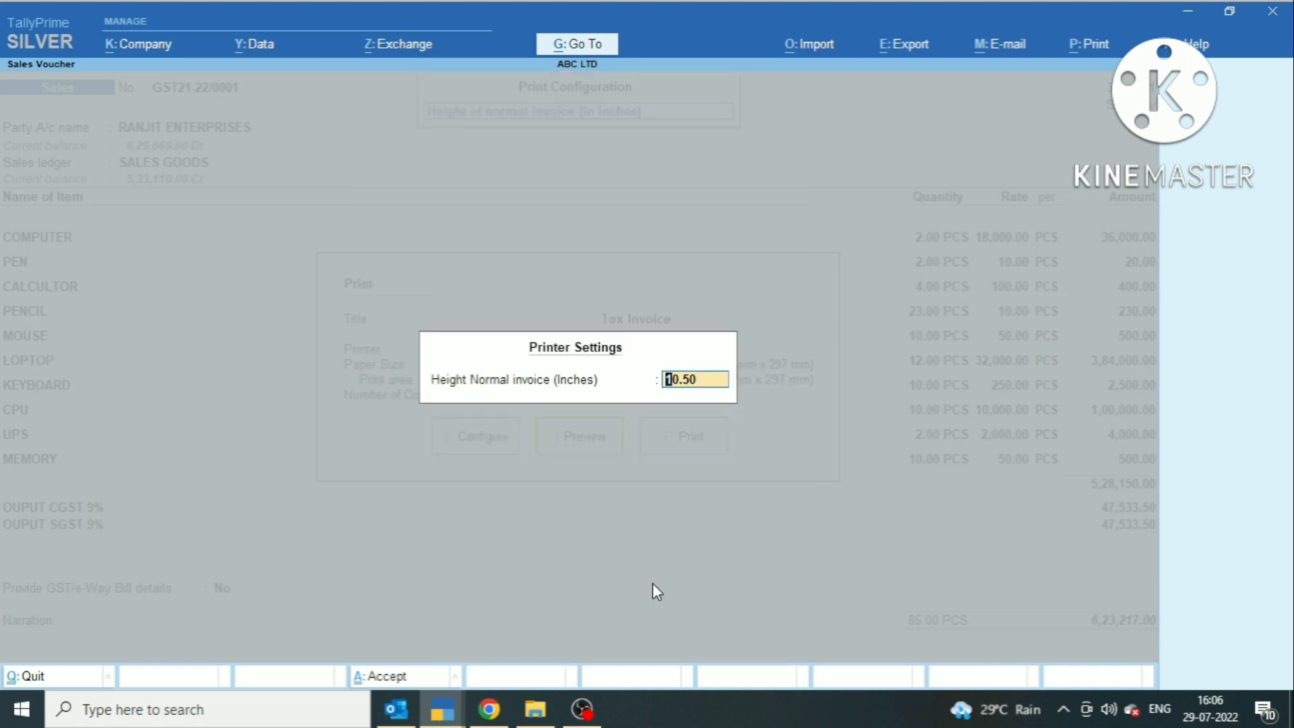
{"action": "type", "text": "11.5"}
{"action": "key", "text": "Return"}
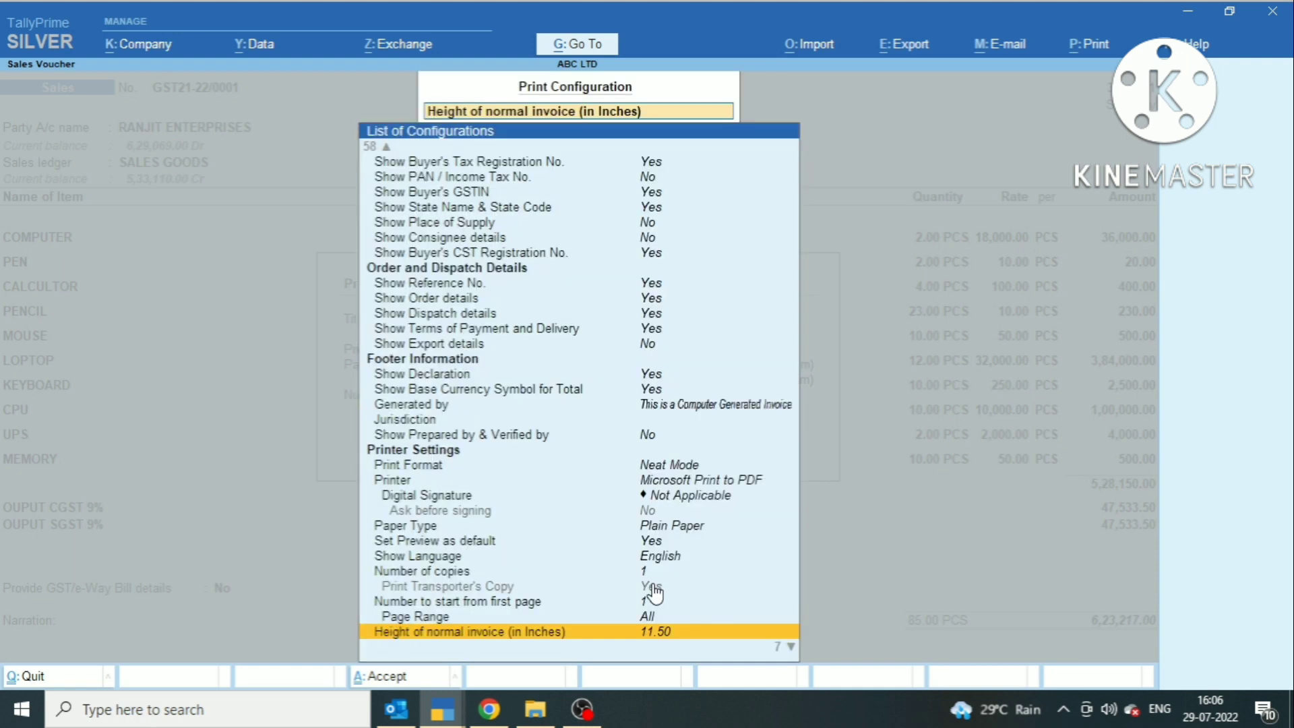
Step: Set the width of the normal invoice to 8.5 inches in the voucher's printer settings
{"action": "key", "text": "Down"}
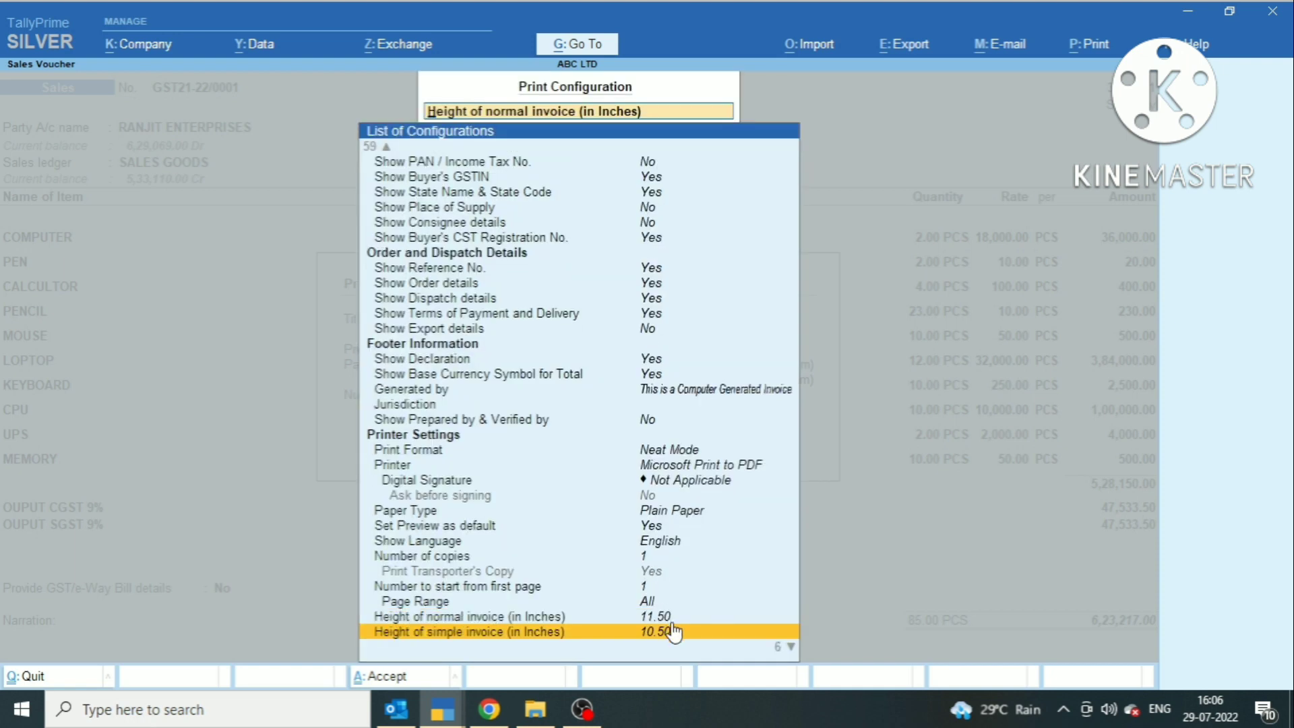
{"action": "key", "text": "Down"}
{"action": "key", "text": "Down"}
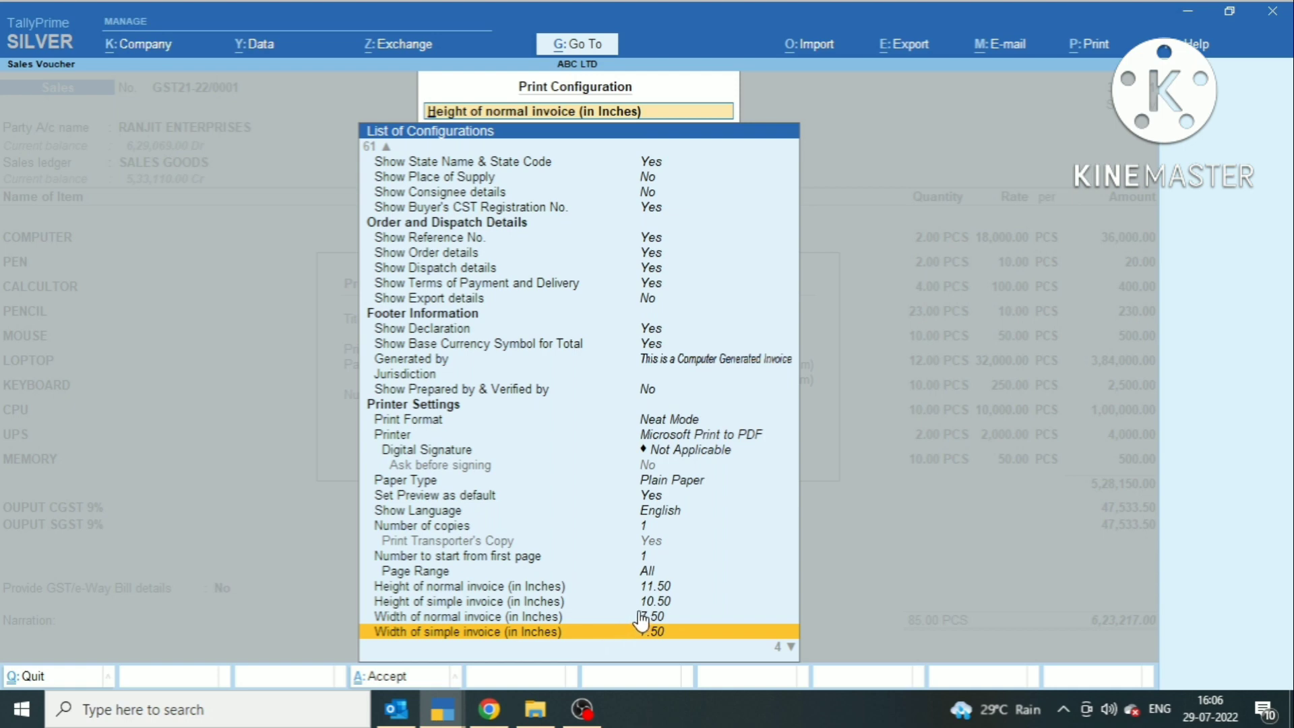
{"action": "key", "text": "Down"}
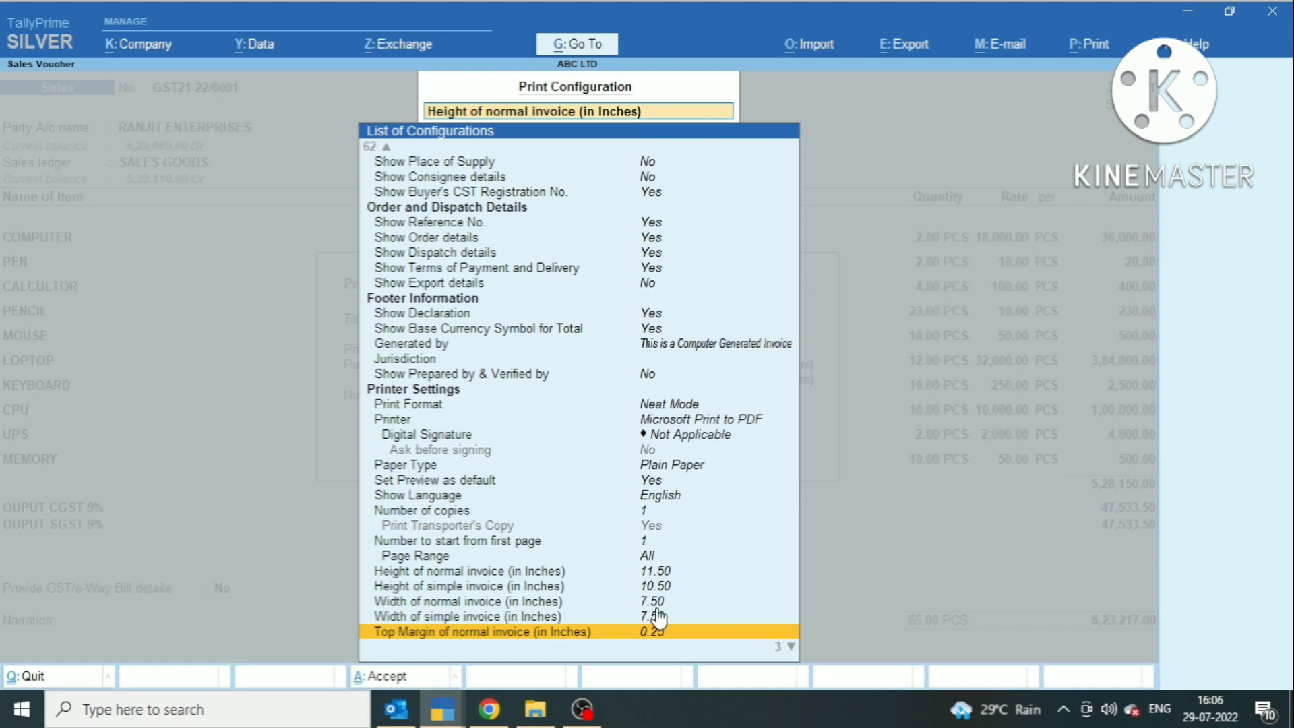
{"action": "left_click", "coordinate": [658, 602]}
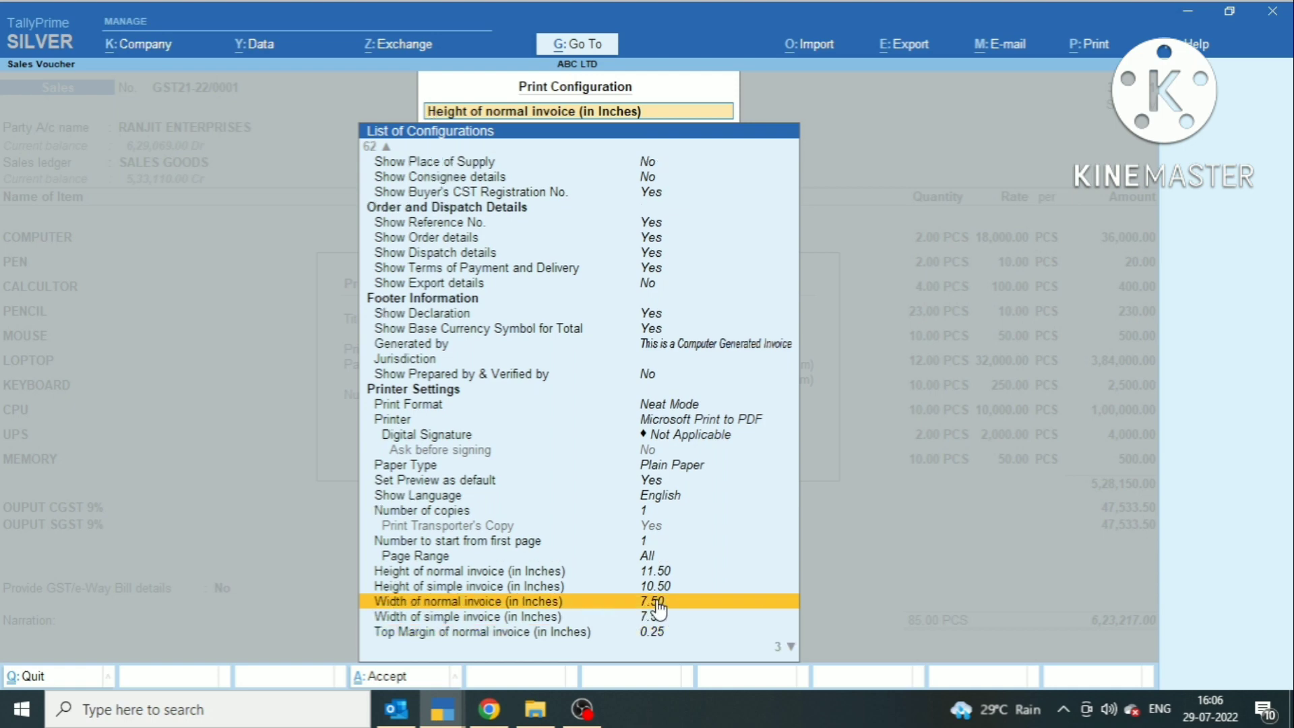
{"action": "left_click", "coordinate": [657, 602]}
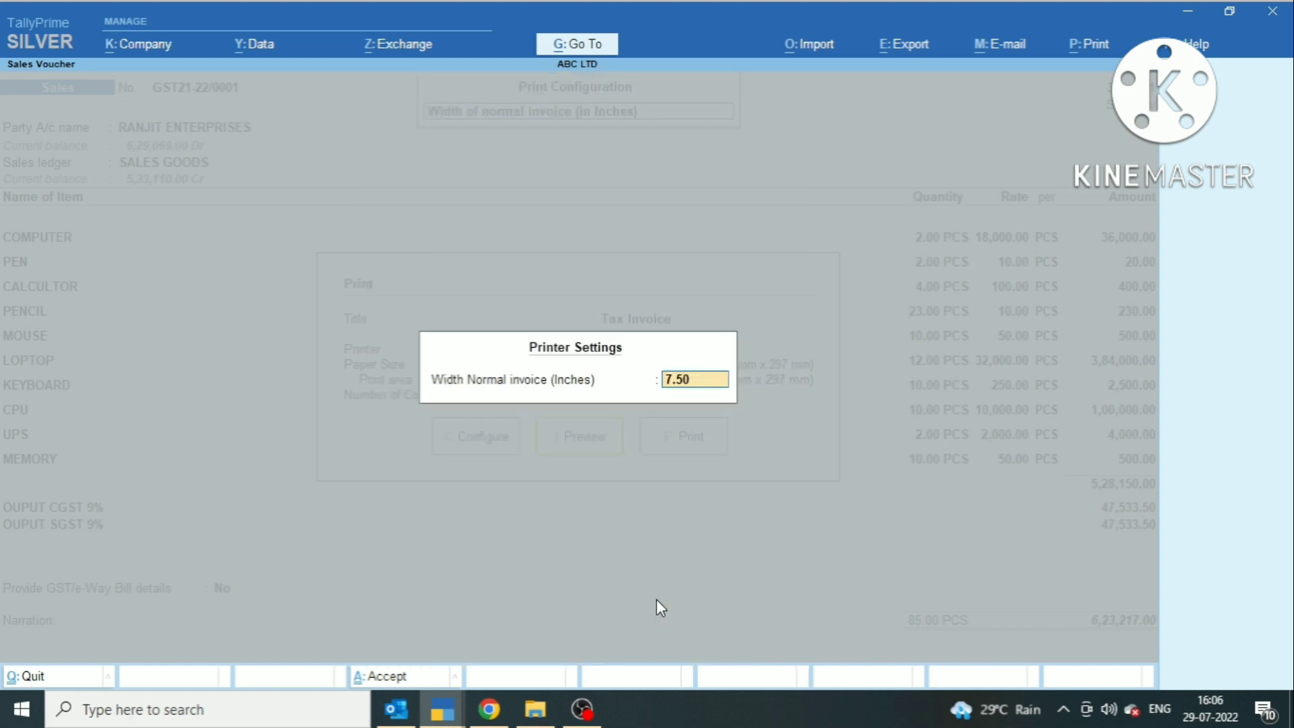
{"action": "type", "text": "80"}
{"action": "key", "text": "BackSpace"}
{"action": "type", "text": ".5"}
{"action": "key", "text": "Return"}
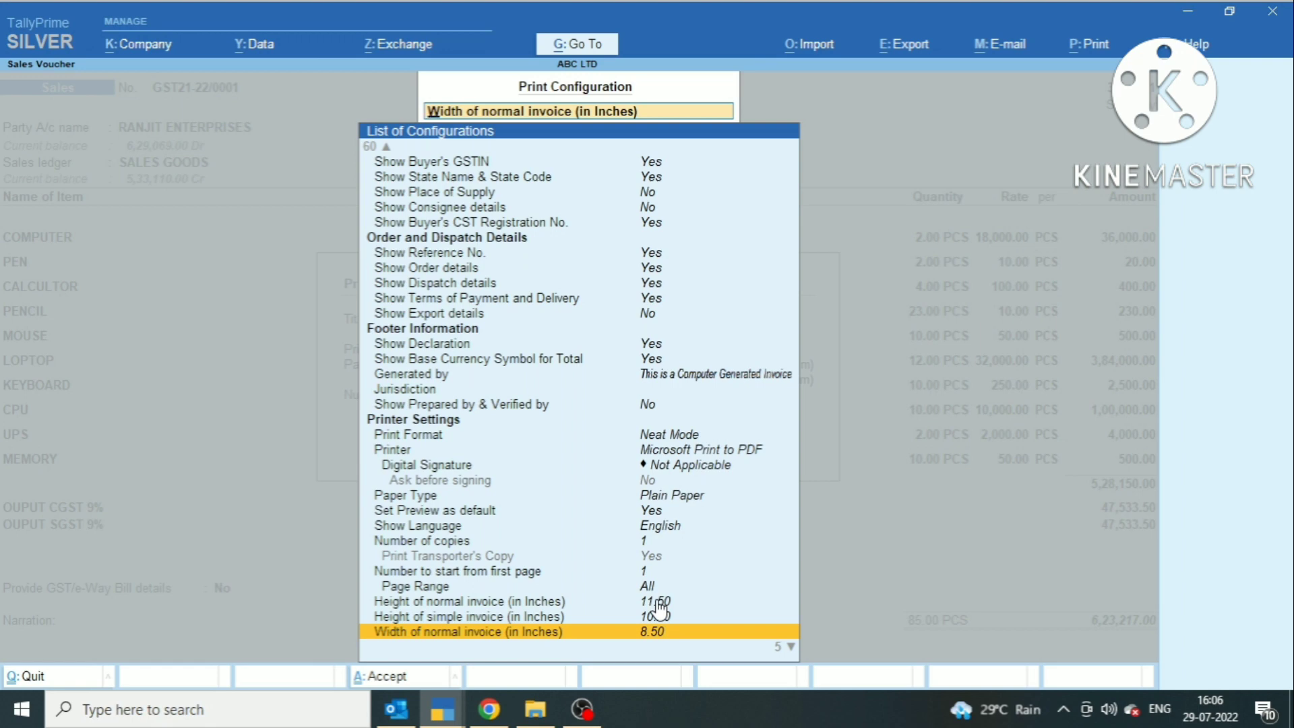
{"action": "key", "text": "Return"}
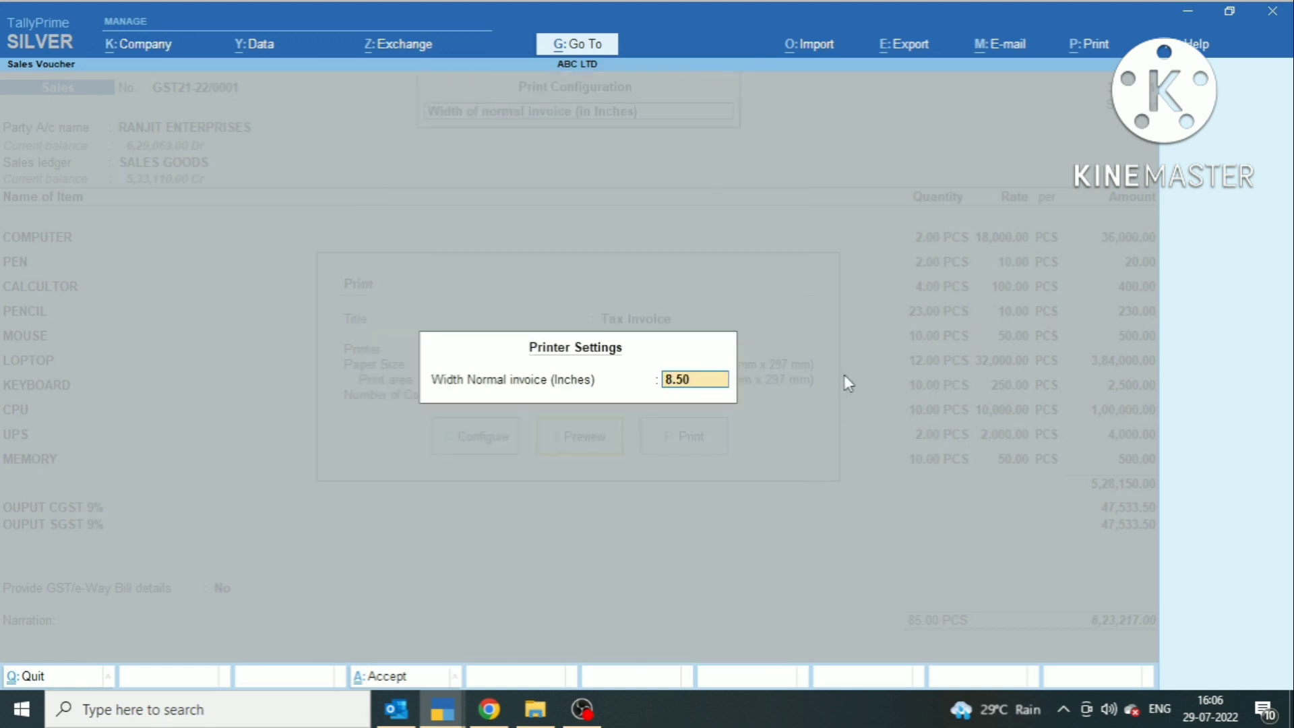
{"action": "key", "text": "Return"}
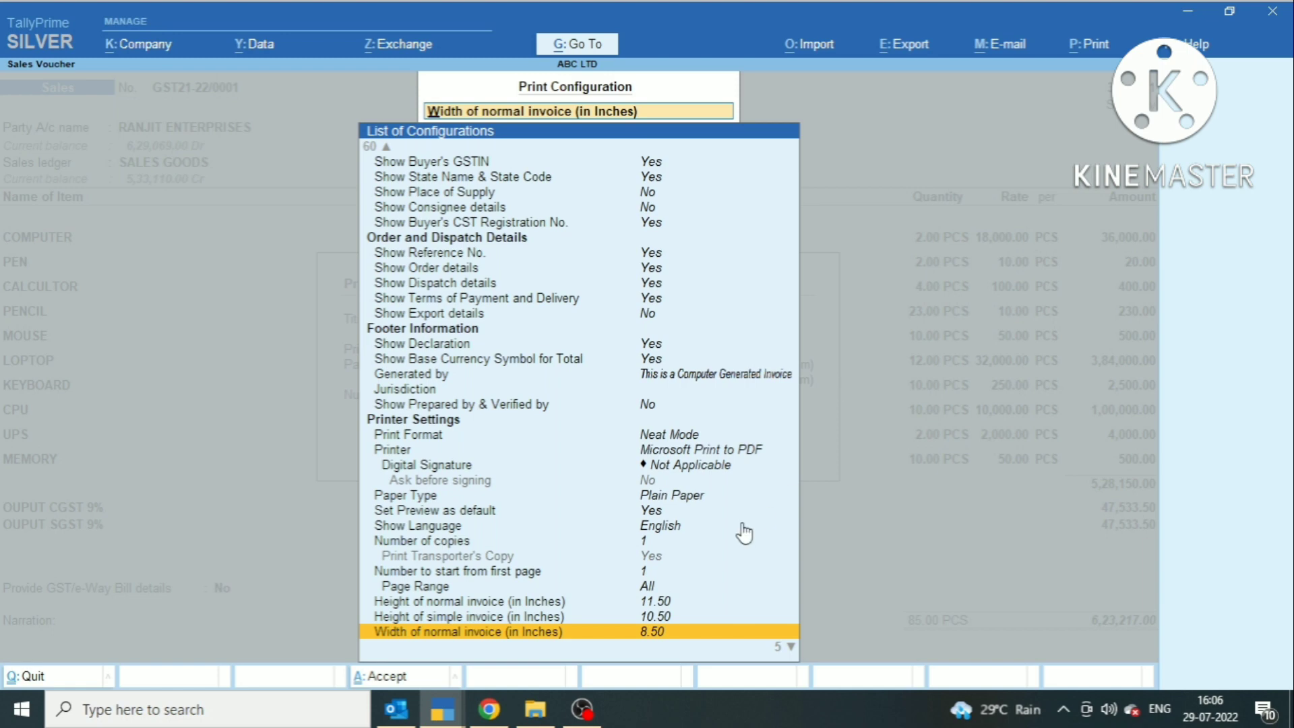
Step: Return to the print dialog, preview the Tax Invoice, check its items, tax lines and totals at full zoom, and close the preview
{"action": "key", "text": "Escape"}
{"action": "left_click", "coordinate": [566, 431]}
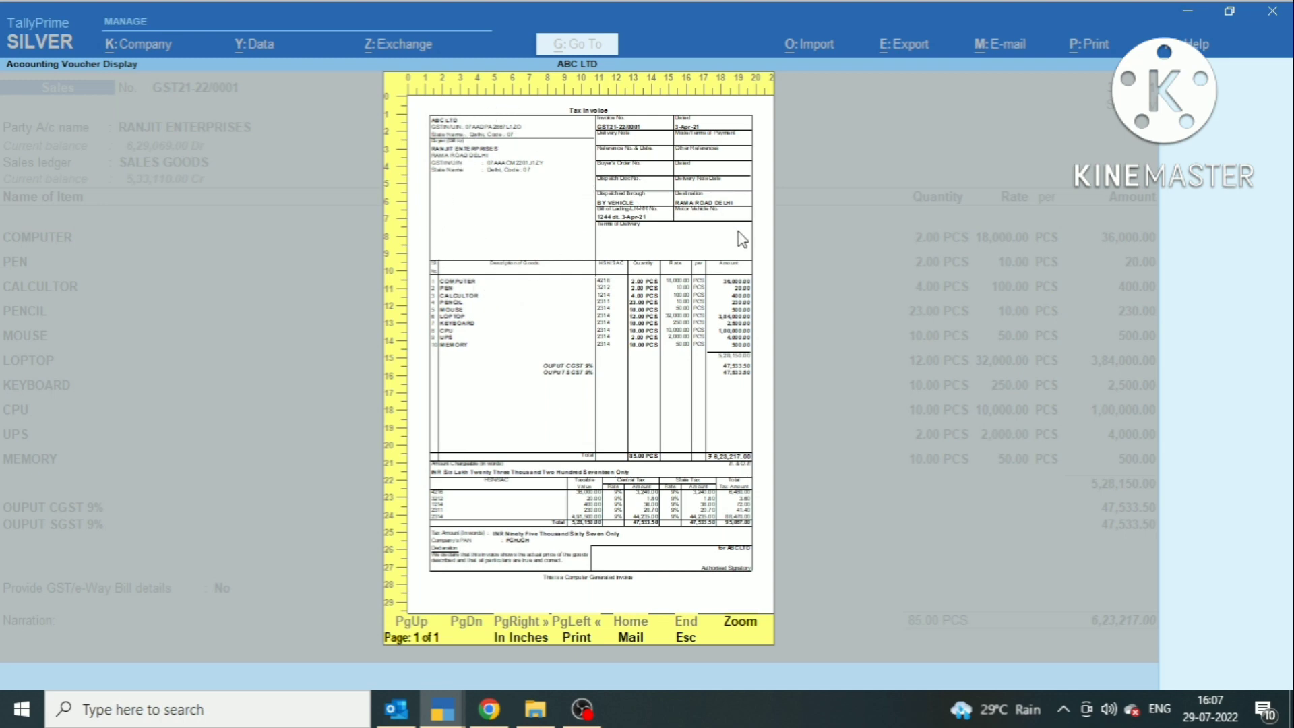
{"action": "left_click", "coordinate": [742, 627]}
{"action": "scroll", "coordinate": [499, 488], "scroll_direction": "down", "scroll_amount": 1}
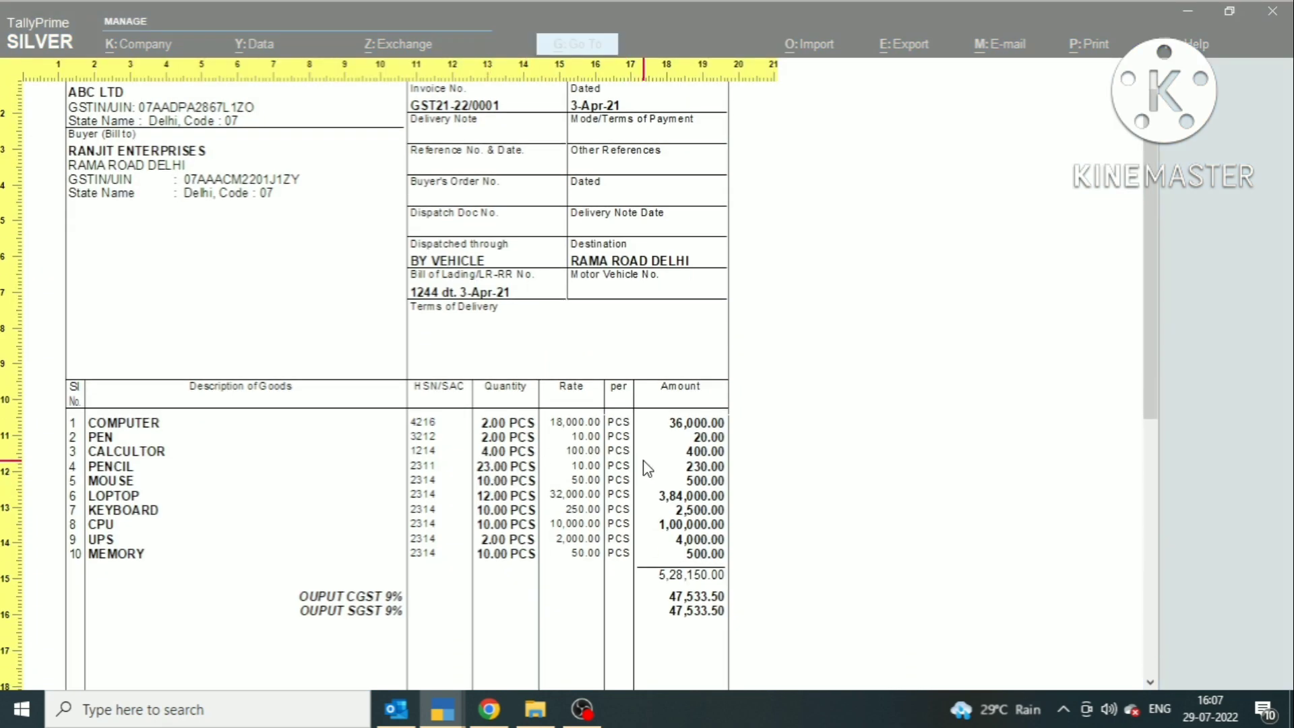
{"action": "scroll", "coordinate": [648, 468], "scroll_direction": "down", "scroll_amount": 5}
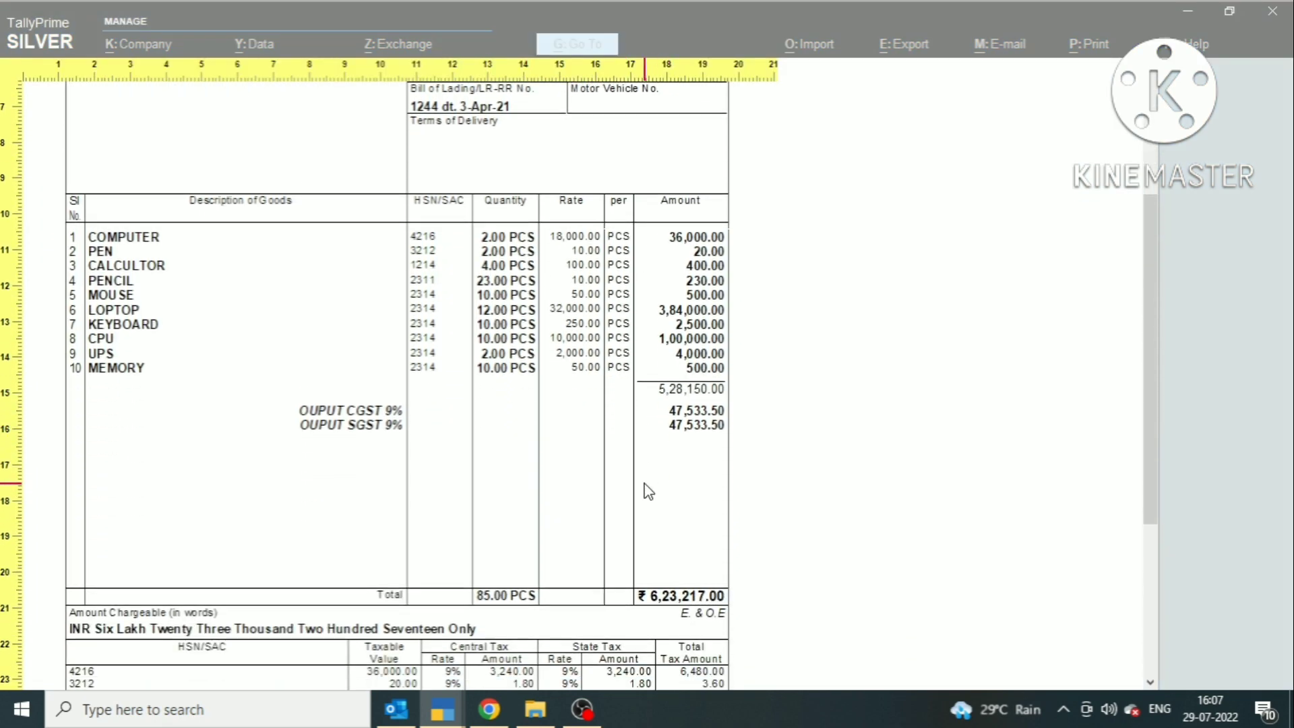
{"action": "scroll", "coordinate": [648, 490], "scroll_direction": "down", "scroll_amount": 2}
{"action": "scroll", "coordinate": [341, 548], "scroll_direction": "up", "scroll_amount": 5}
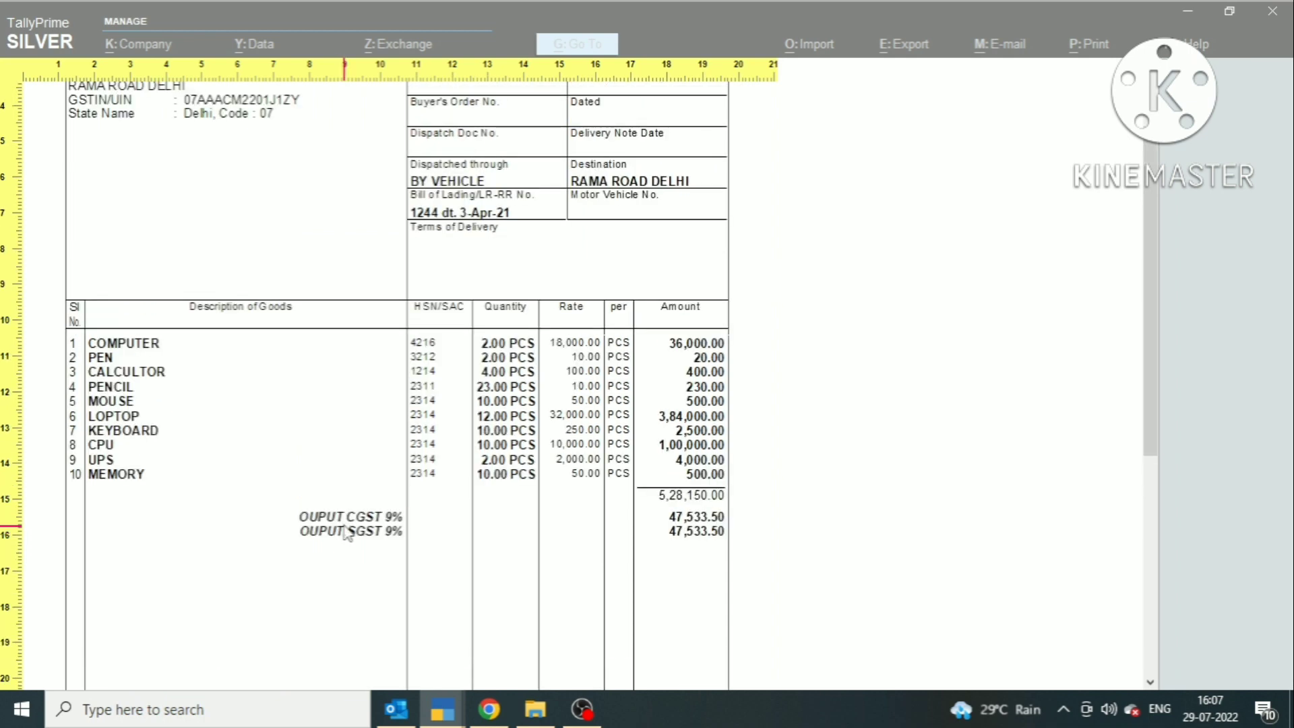
{"action": "scroll", "coordinate": [345, 533], "scroll_direction": "up", "scroll_amount": 3}
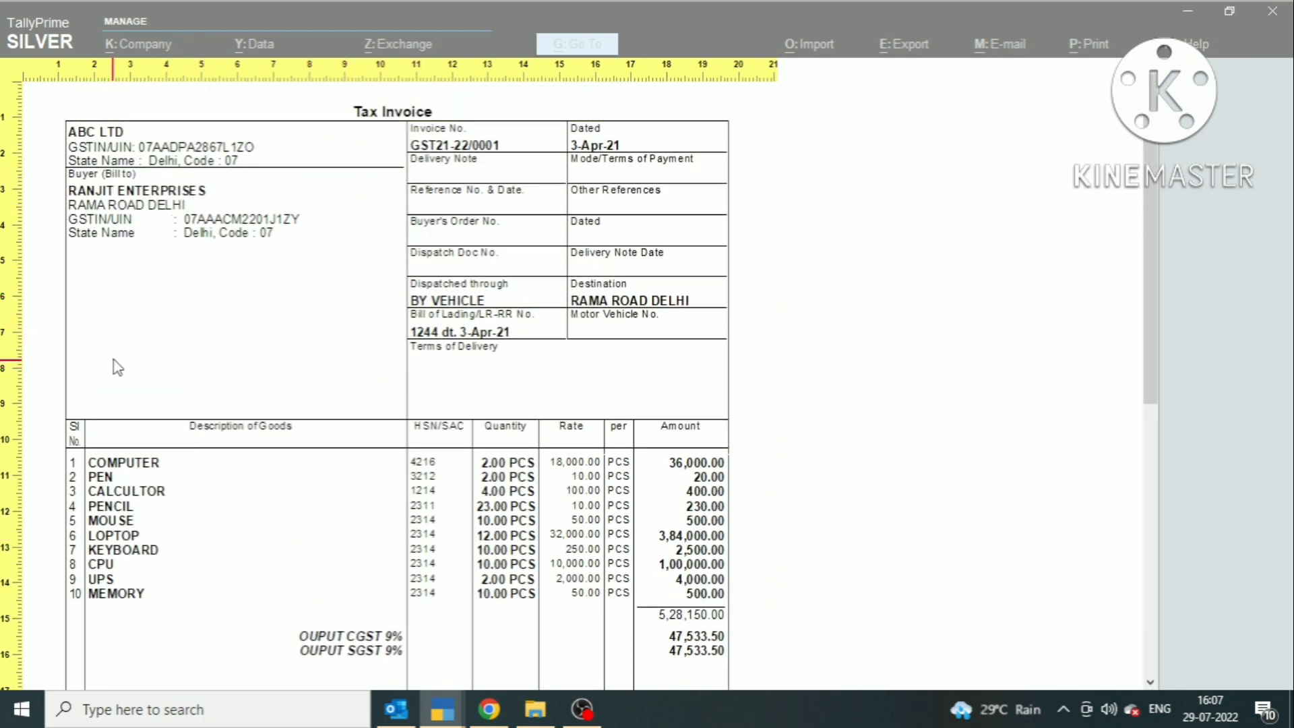
{"action": "left_click", "coordinate": [154, 232]}
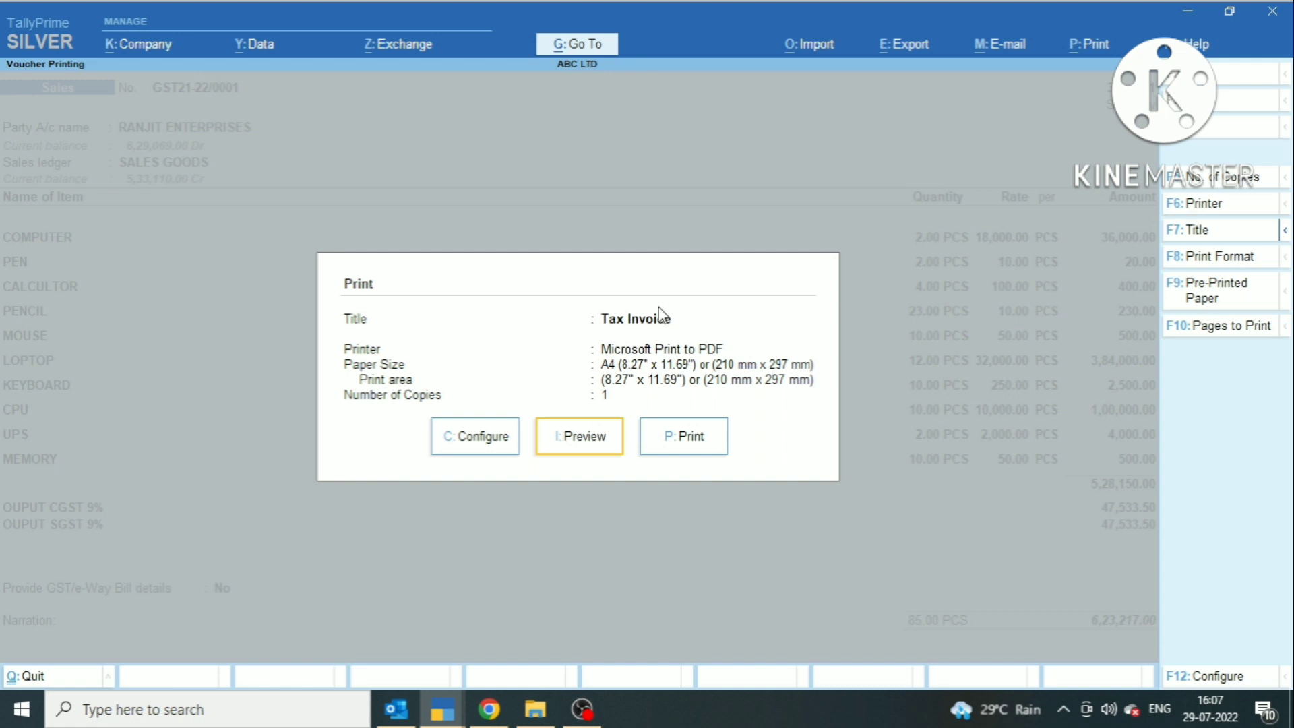
Step: Switch the invoice printer to HP LaserJet M1005 and accept its default A4 paper properties
{"action": "left_click", "coordinate": [1205, 204]}
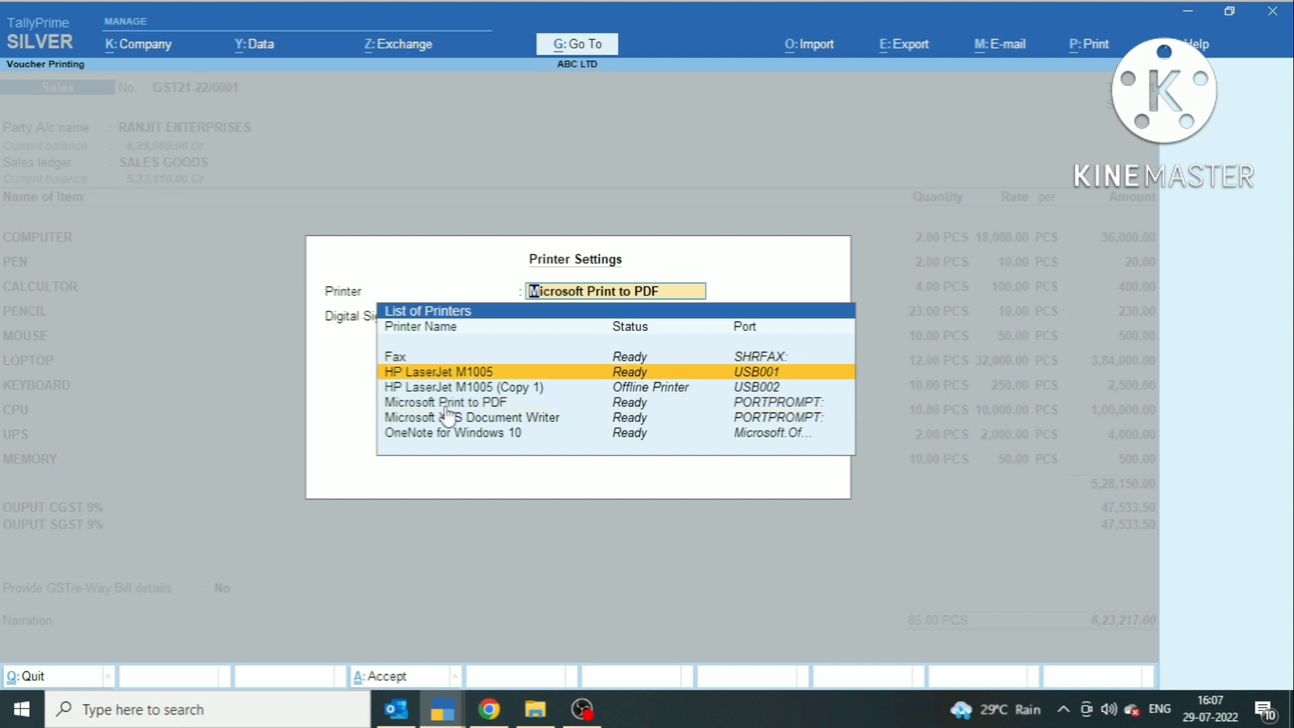
{"action": "left_click", "coordinate": [463, 377]}
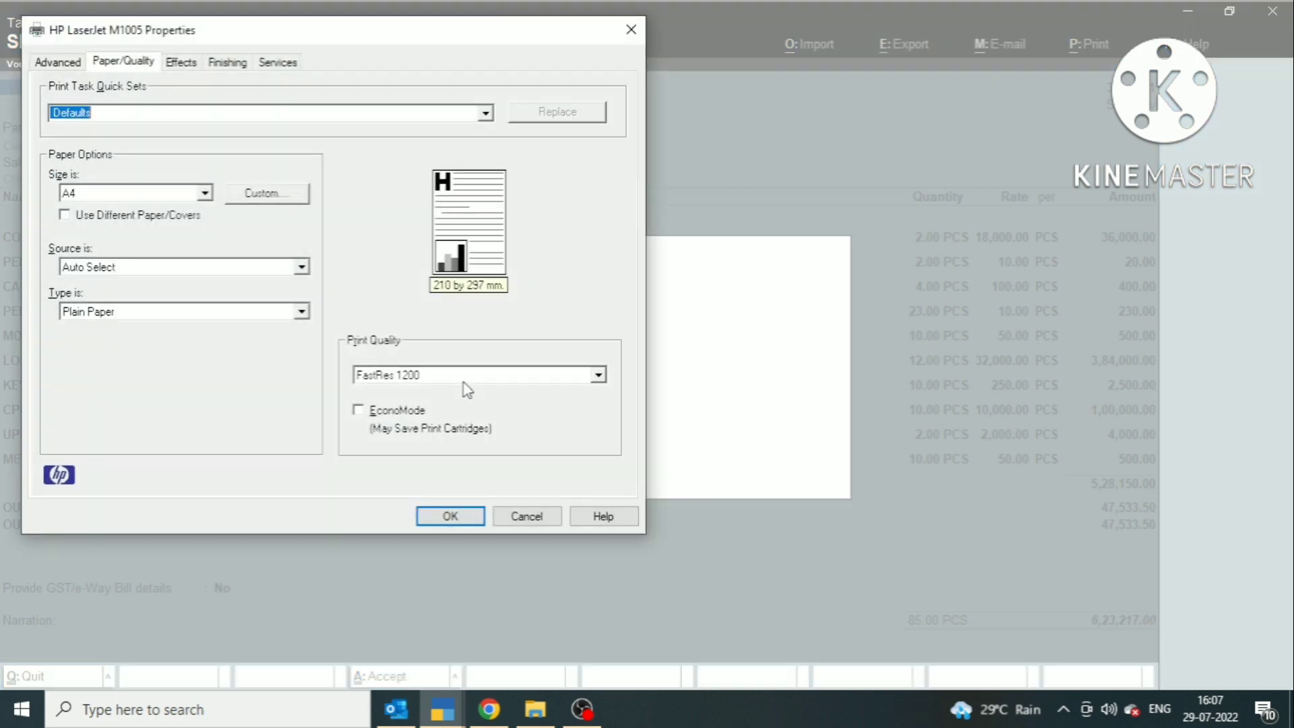
{"action": "key", "text": "Return"}
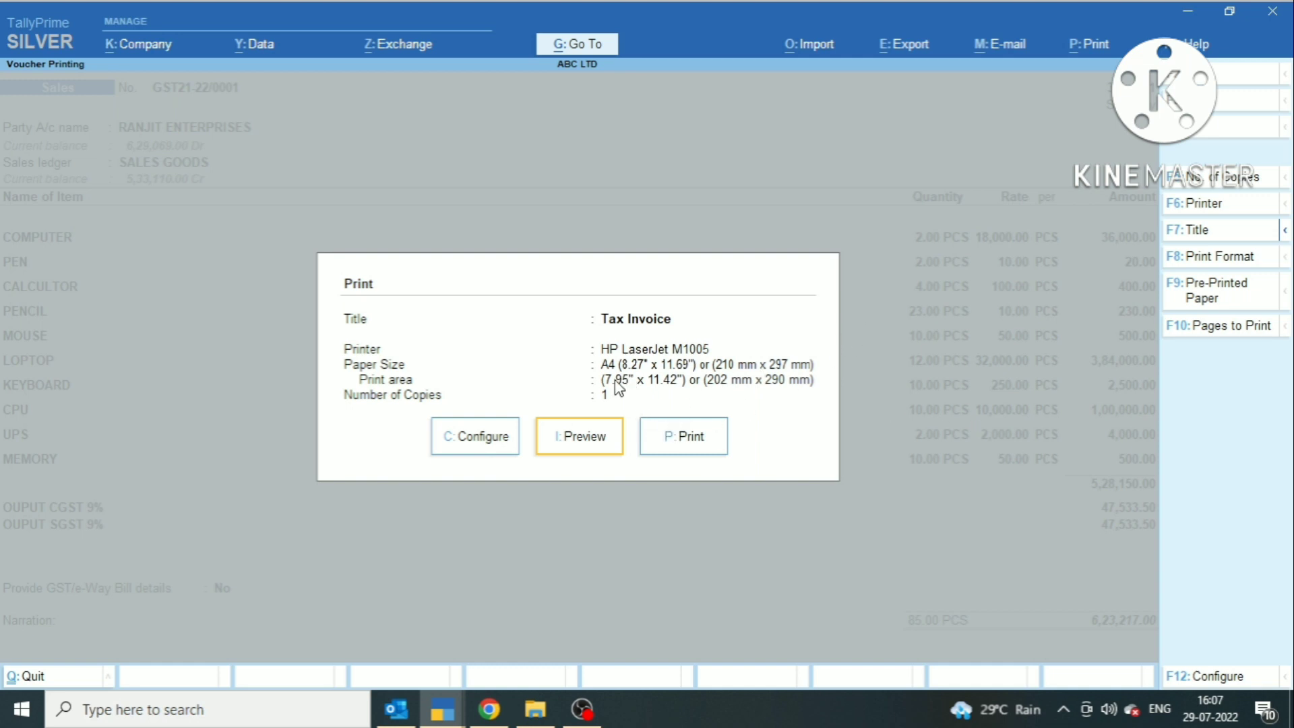
Step: Switch the invoice printer to Microsoft Print to PDF with digital signature Not Applicable, and accept its Portrait orientation
{"action": "left_click", "coordinate": [1189, 211]}
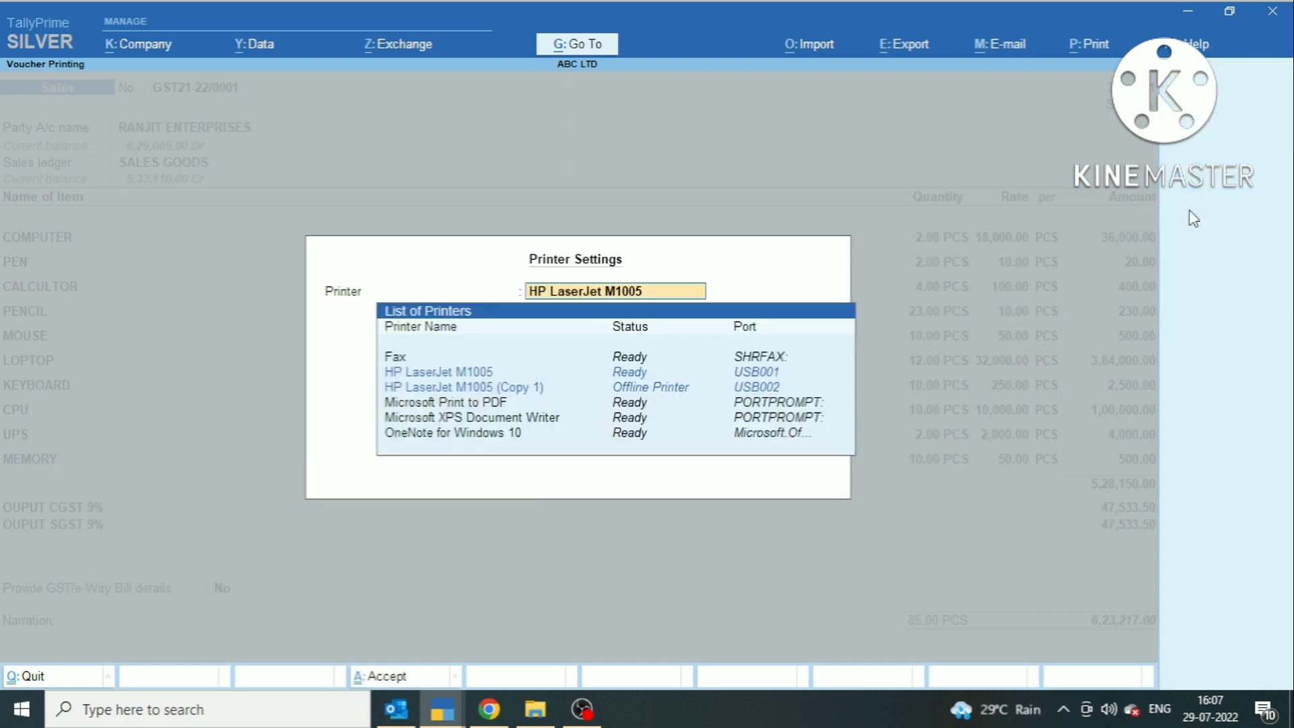
{"action": "left_click", "coordinate": [473, 404]}
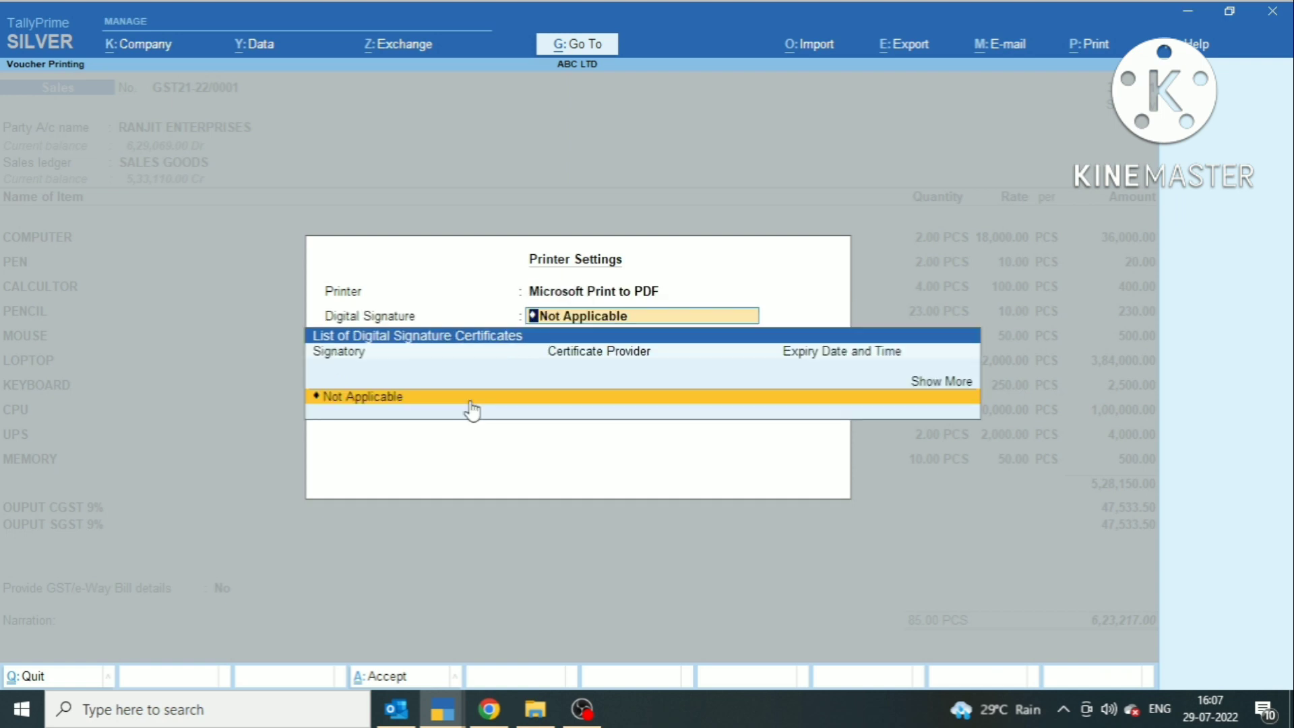
{"action": "left_click", "coordinate": [472, 404]}
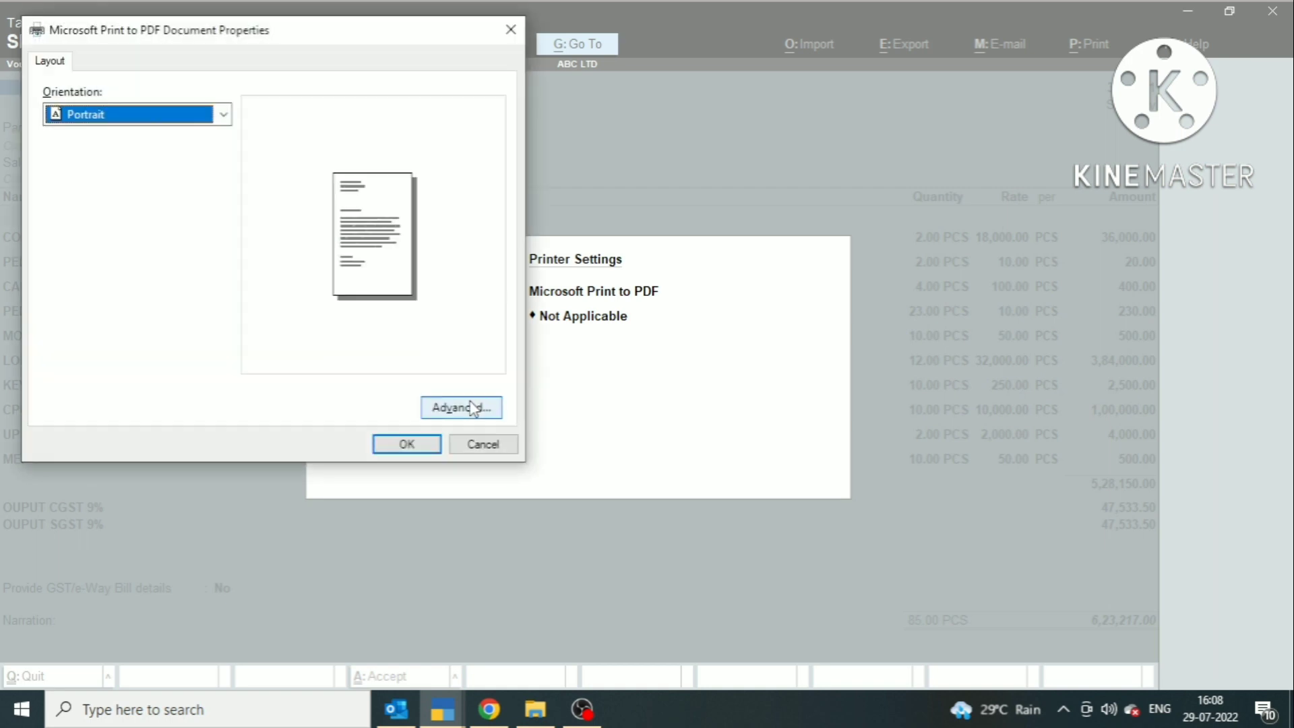
{"action": "key", "text": "Return"}
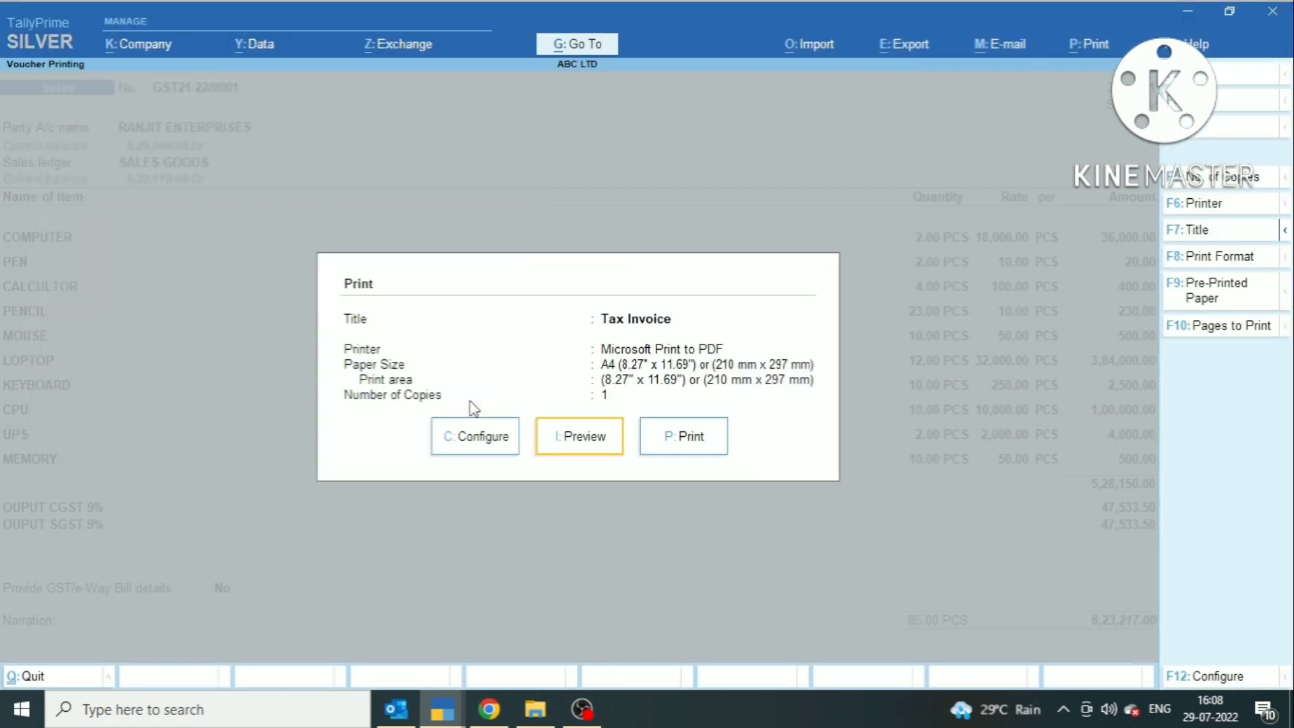
Step: Print the Tax Invoice to a PDF file on the Desktop named INVOICE COPY ABC LTD
{"action": "left_click", "coordinate": [685, 435]}
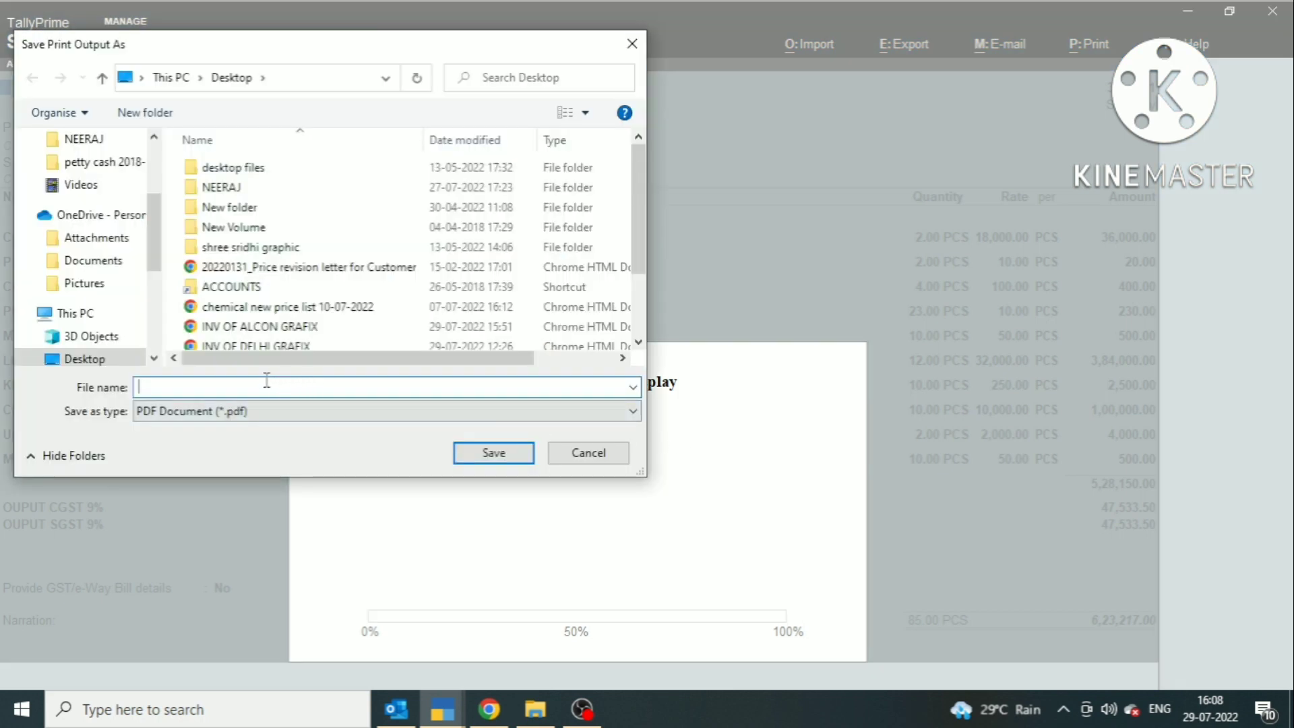
{"action": "type", "text": "INV"}
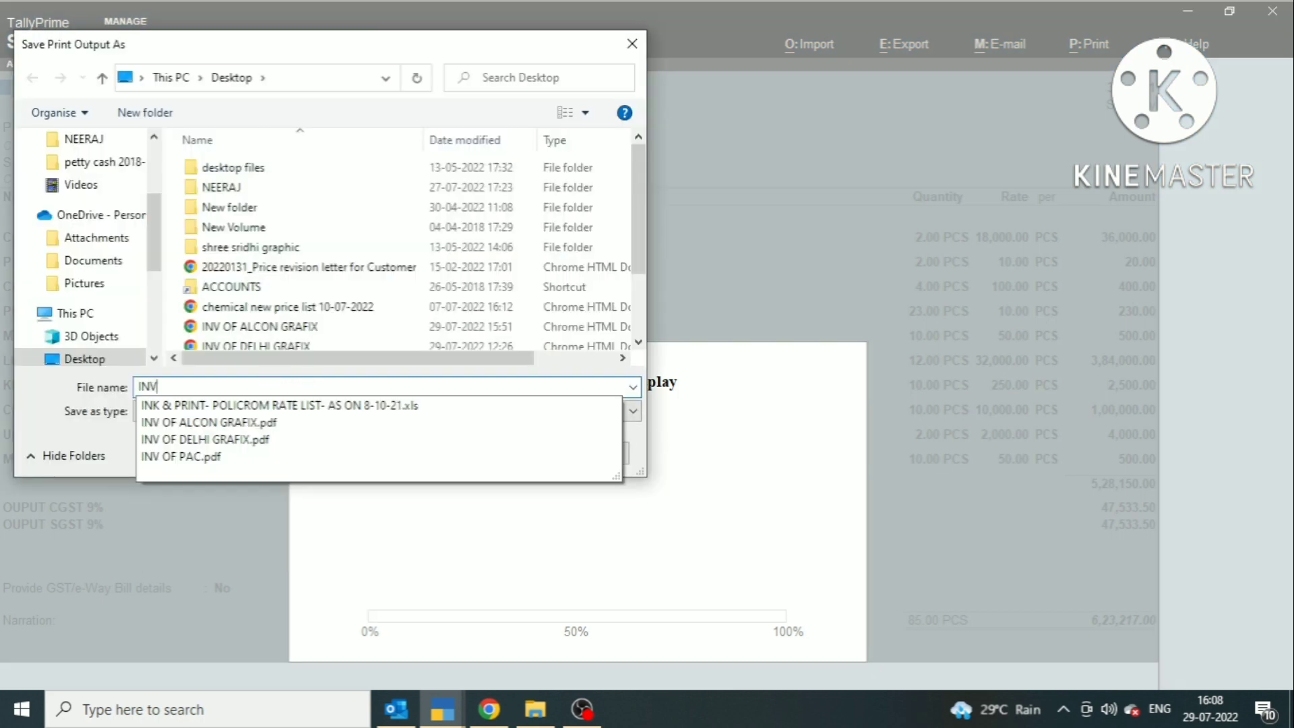
{"action": "type", "text": "OICE "}
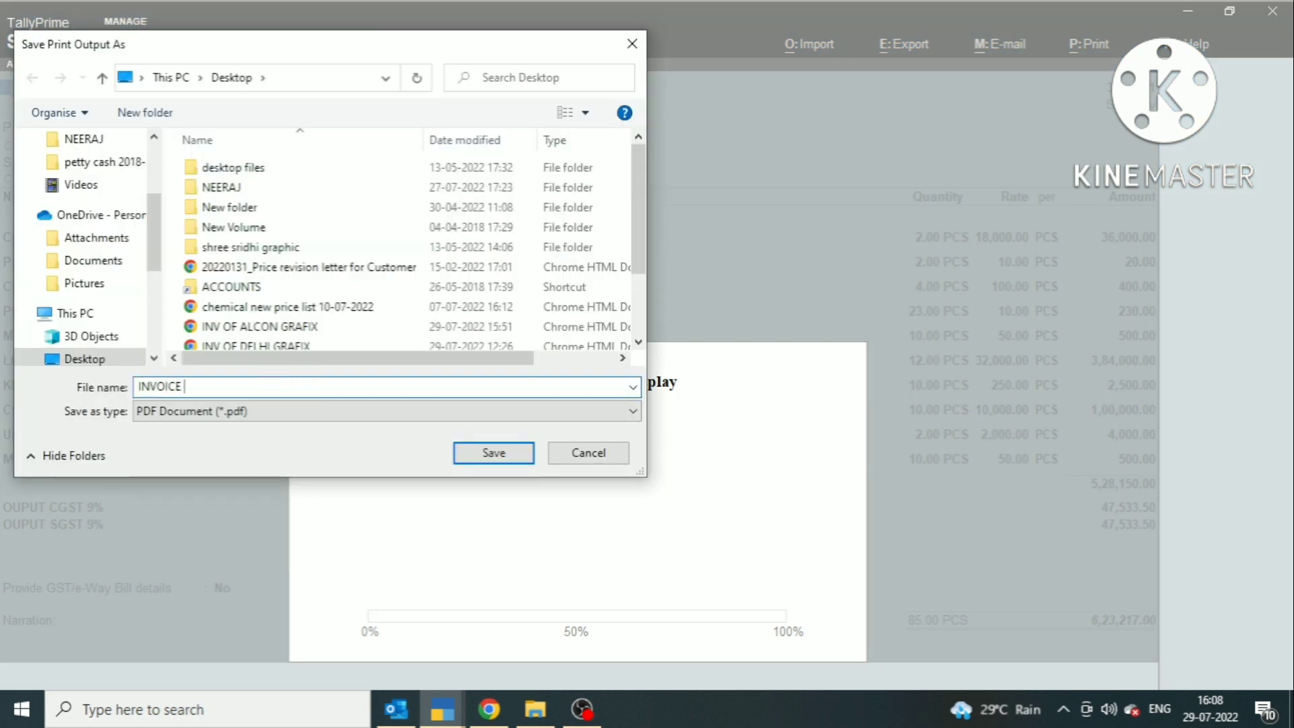
{"action": "type", "text": "COP"}
{"action": "type", "text": "Y AC"}
{"action": "key", "text": "BackSpace"}
{"action": "type", "text": "BC LTD"}
{"action": "key", "text": "Return"}
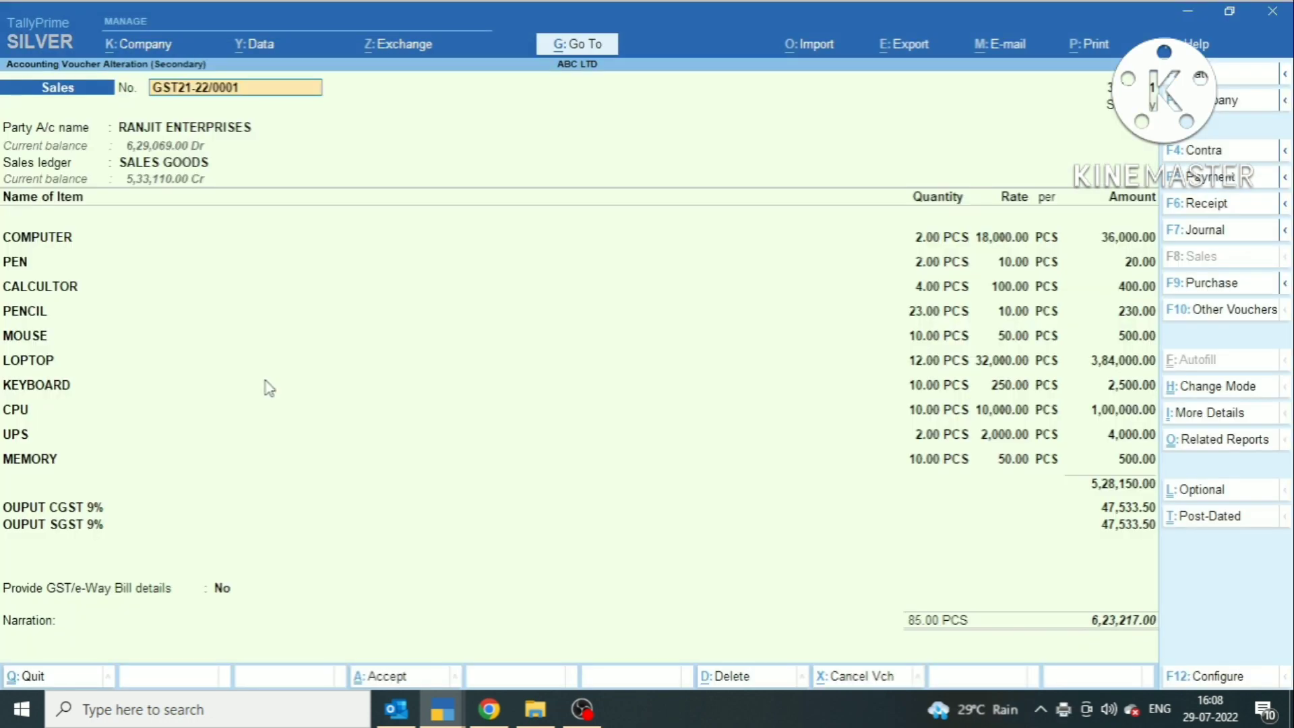
Step: Switch to the Windows desktop and open the INVOICE COPY ABC LTD PDF
{"action": "key", "text": "super+d"}
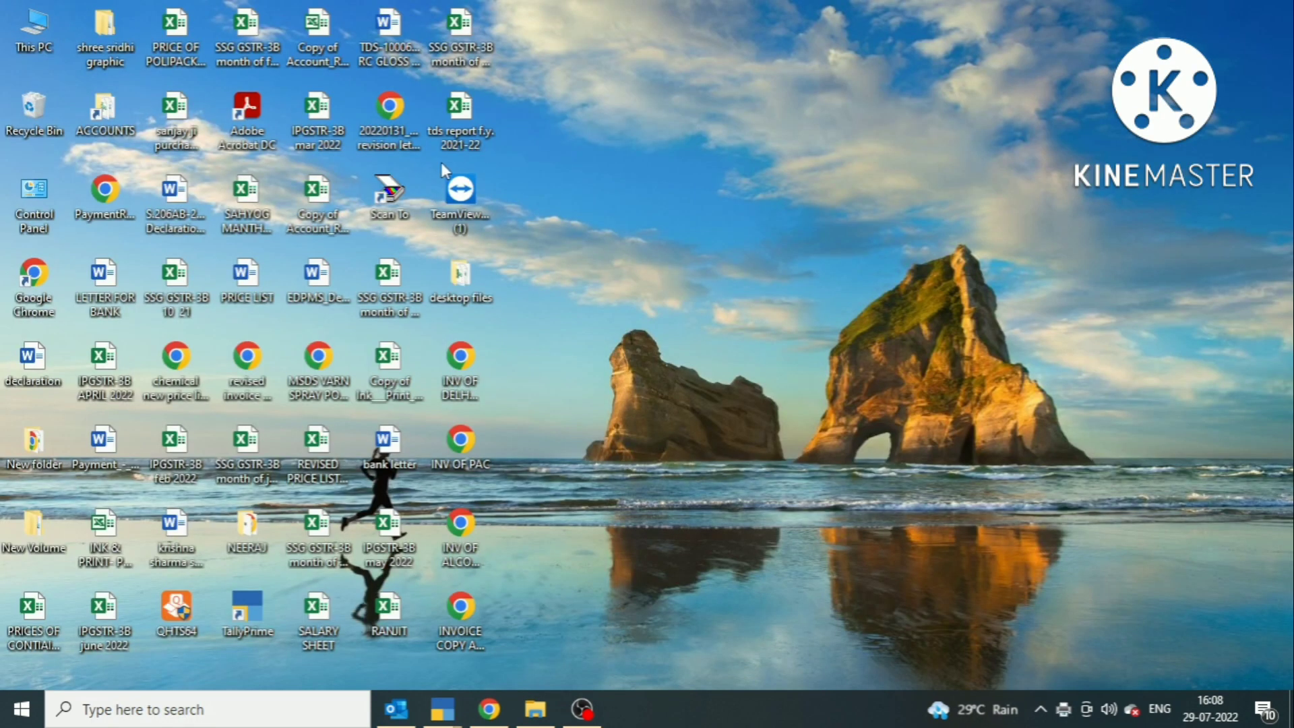
{"action": "double_click", "coordinate": [468, 615]}
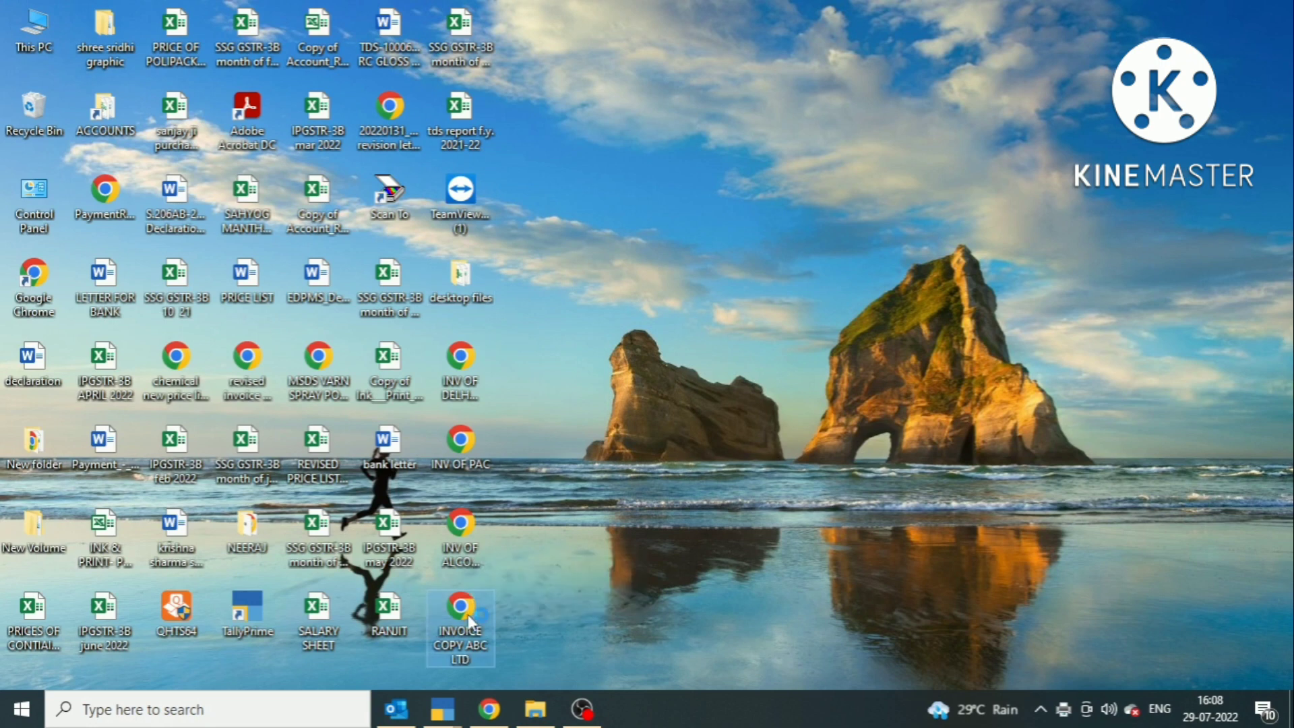